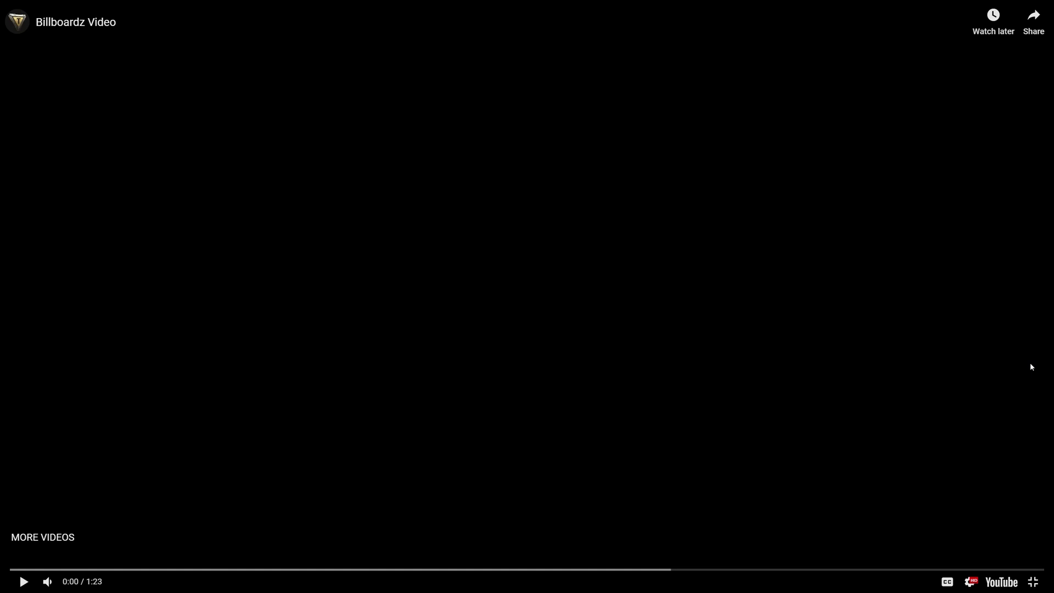
# Step: Watch the full-screen Billboardz Video preview, then exit full screen back to the BillboardZ Workshop page
pyautogui.click(1031, 366)
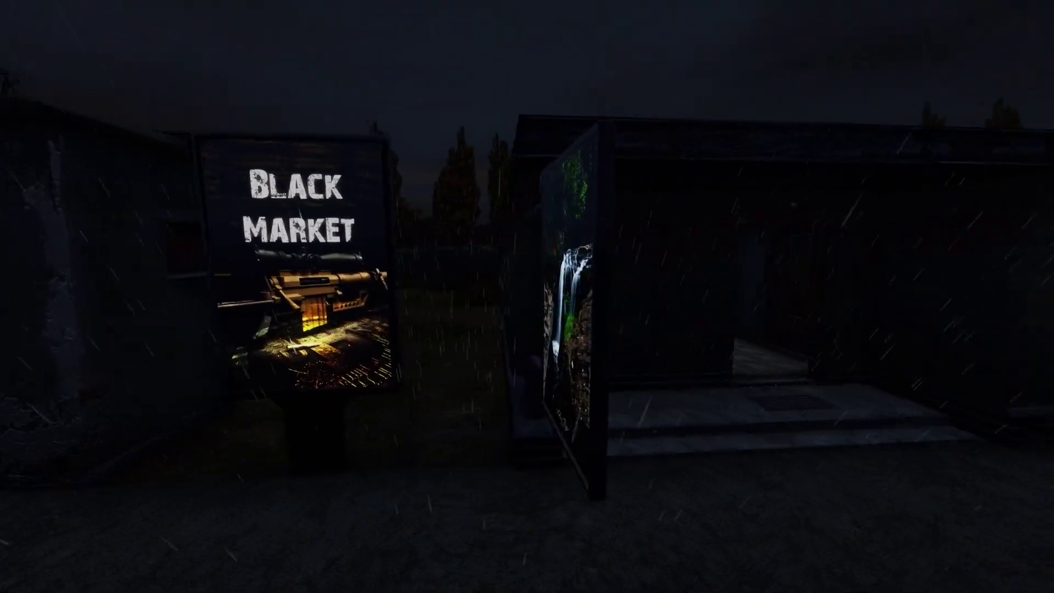
pyautogui.moveTo(963, 360)
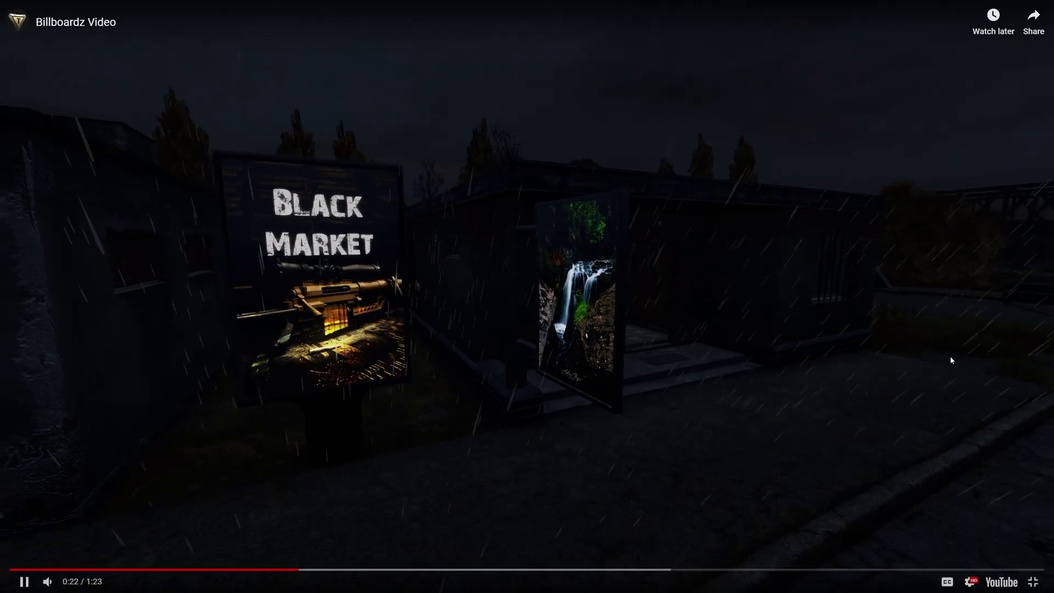
pyautogui.click(1033, 582)
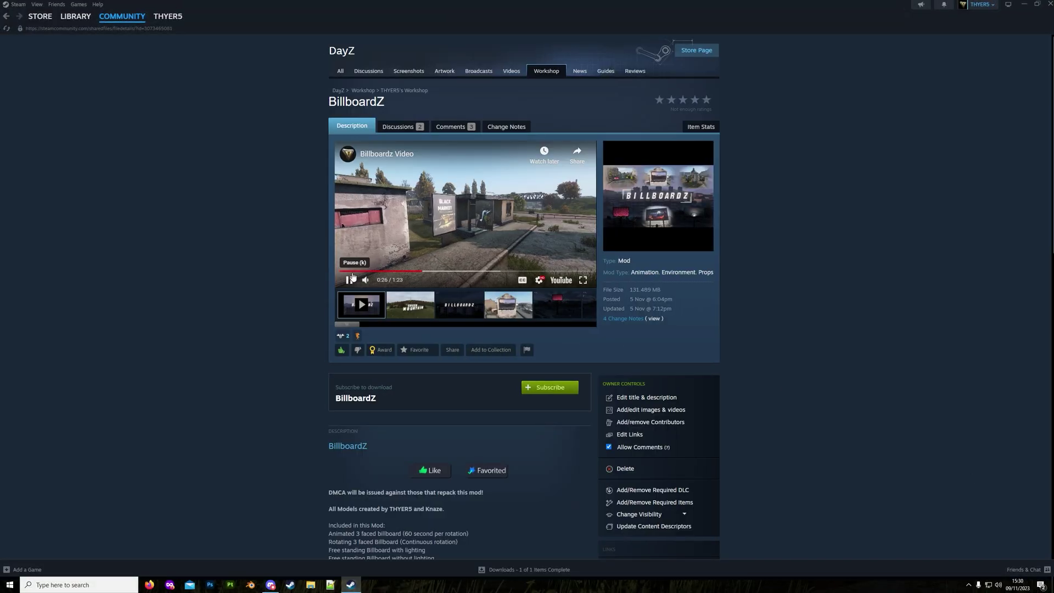
# Step: Pause the preview video, subscribe and then unsubscribe BillboardZ, and open its Retexture GitHub link
pyautogui.click(348, 281)
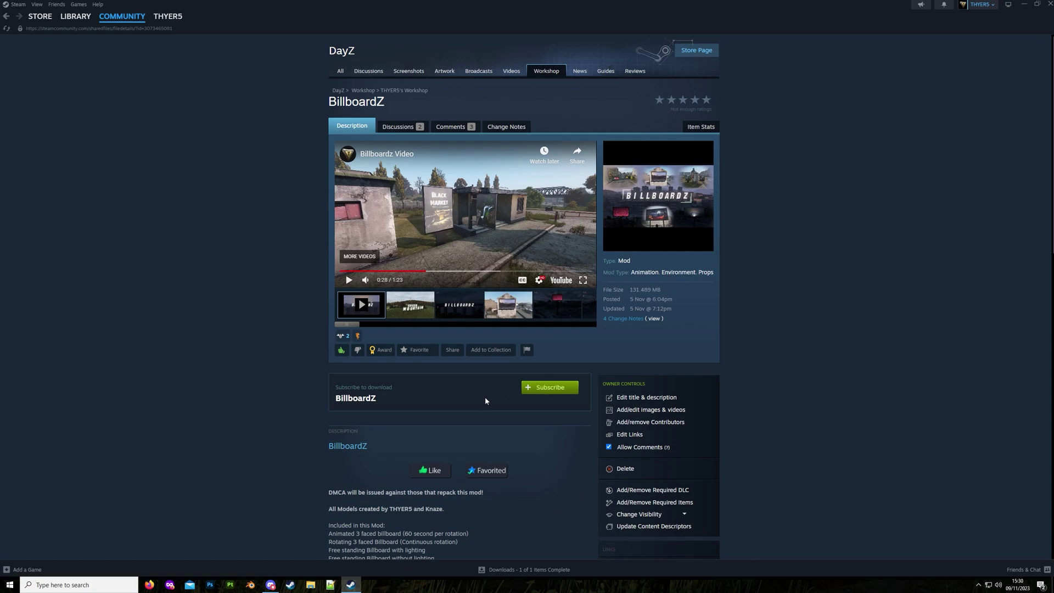
pyautogui.click(555, 389)
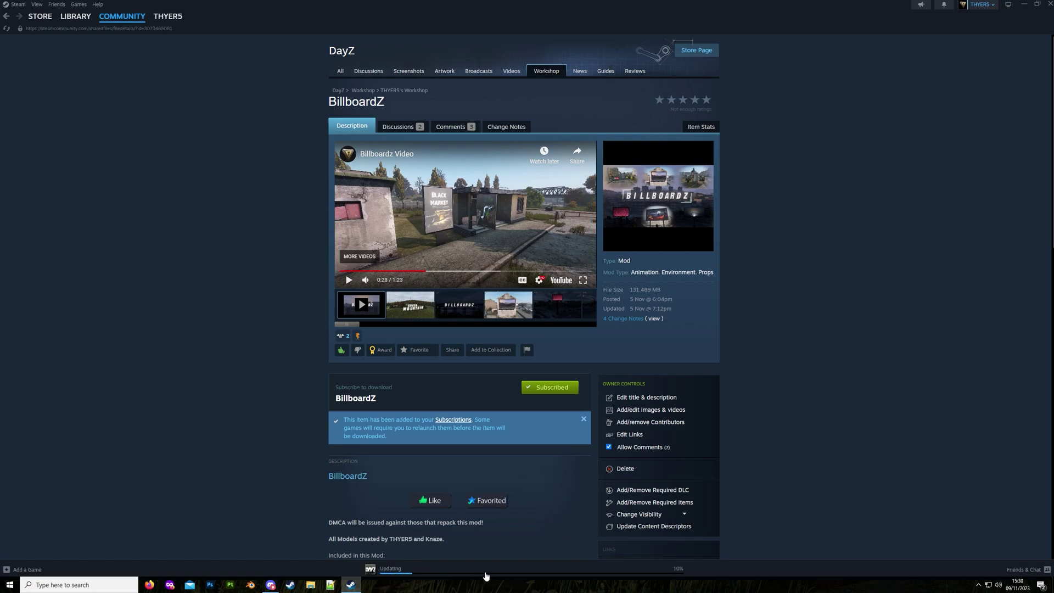
pyautogui.click(584, 419)
pyautogui.click(552, 389)
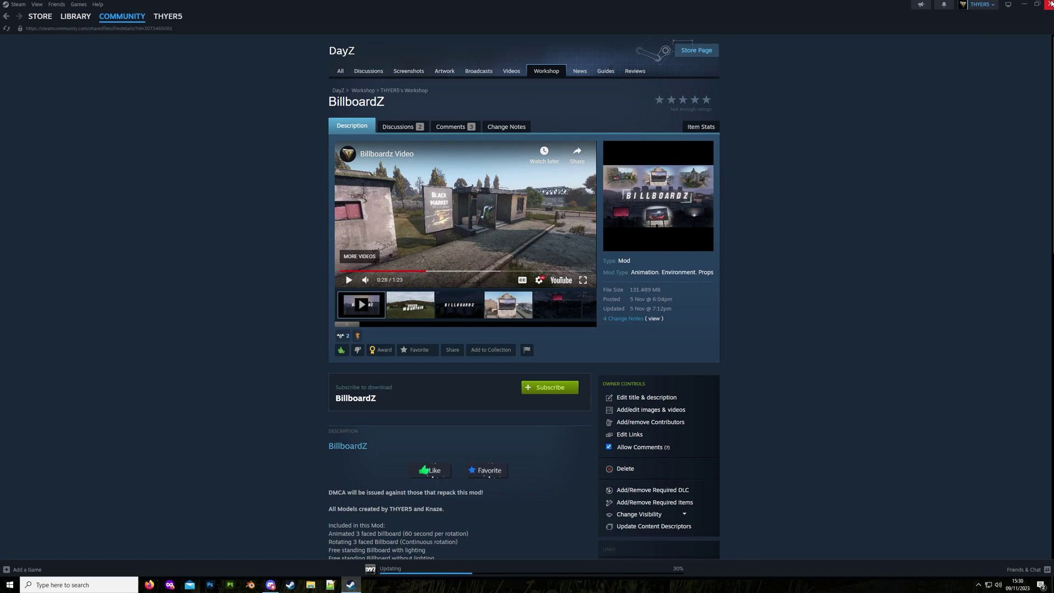
pyautogui.scroll(-6, 315, 407)
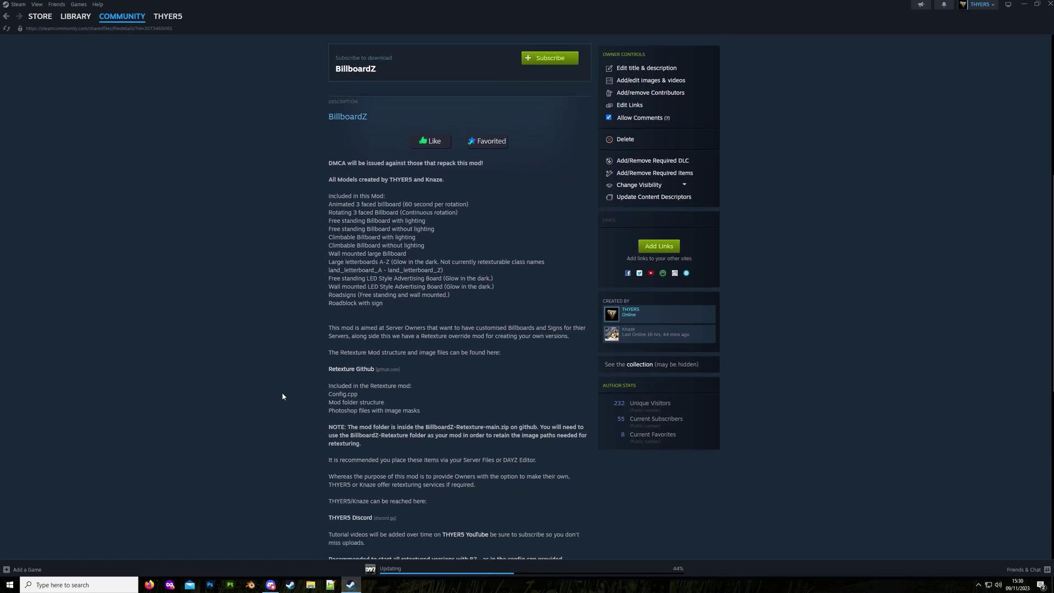
pyautogui.click(346, 370)
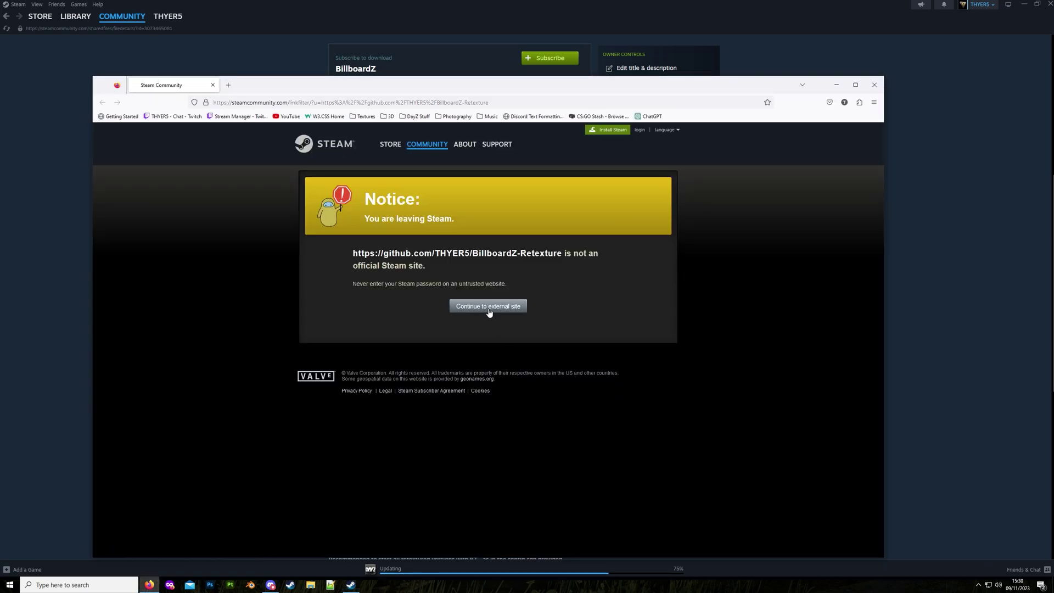
# Step: Continue past Steam's link filter and download the repository as BillboardZ-Retexture-main.zip, then show it in its folder
pyautogui.click(489, 311)
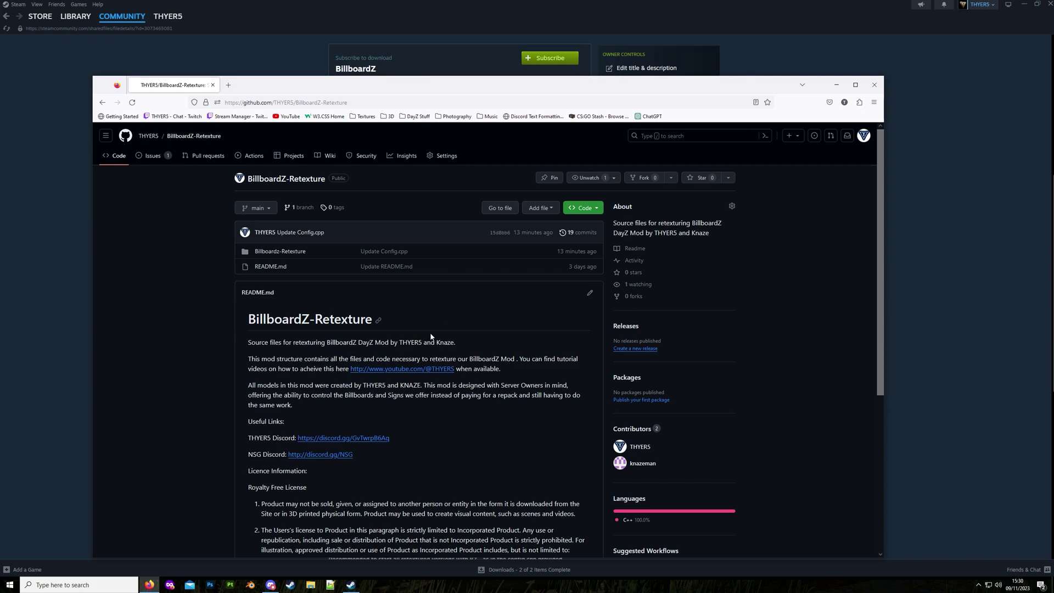
pyautogui.click(597, 208)
pyautogui.click(484, 339)
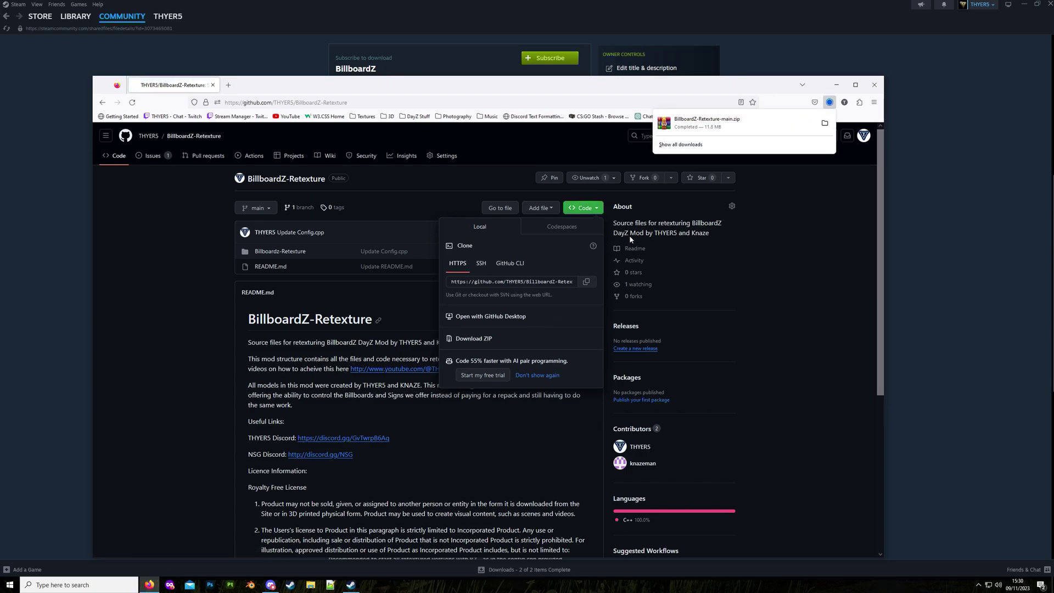
pyautogui.click(825, 123)
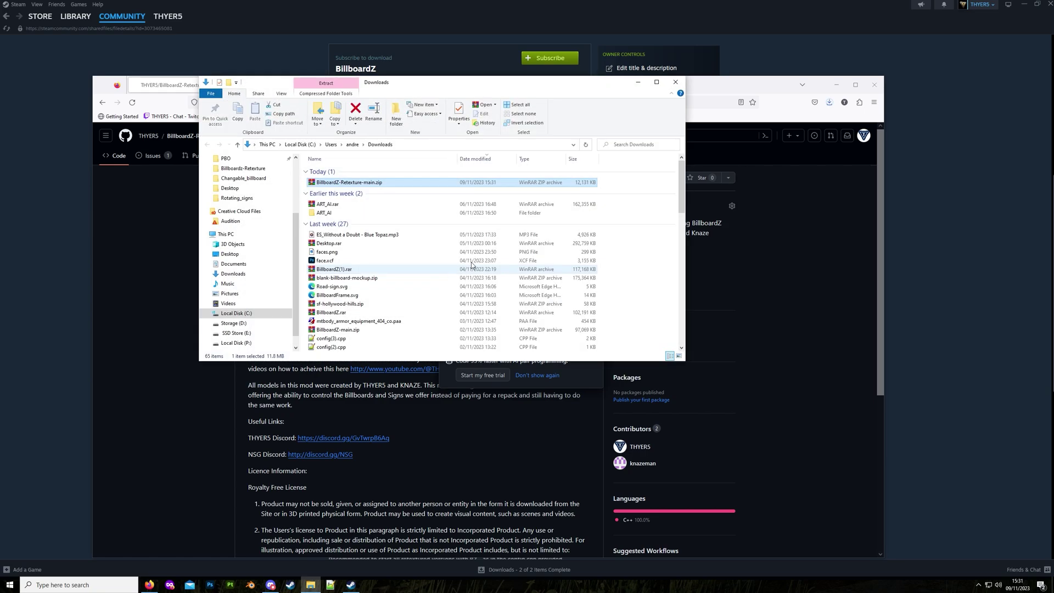
# Step: Extract BillboardZ-Retexture-main.zip to BillboardZ-Retexture-main\, open the inner folder, and minimise Steam
pyautogui.rightClick(353, 184)
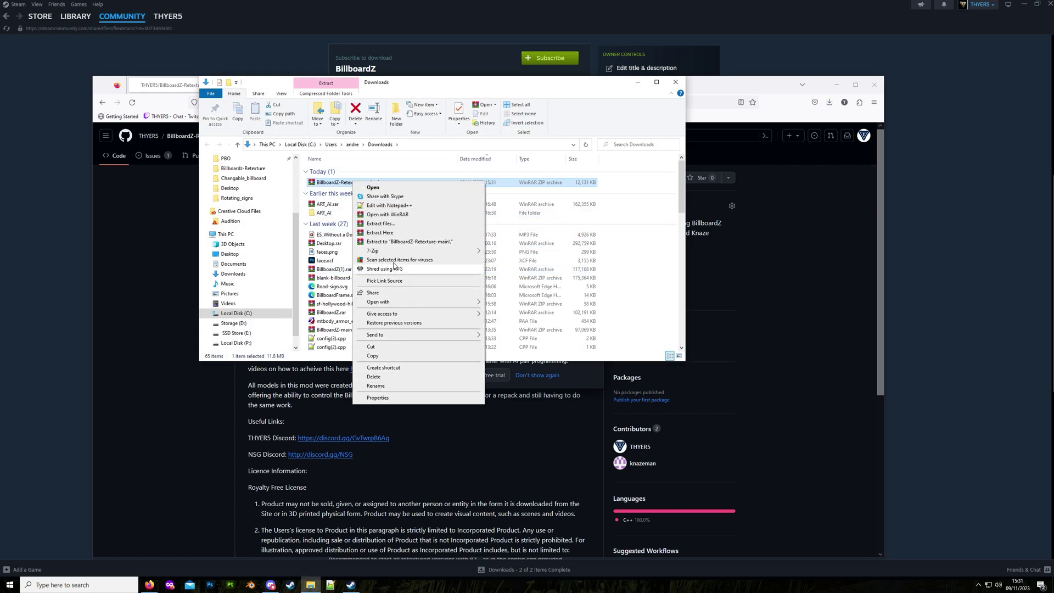
pyautogui.click(393, 241)
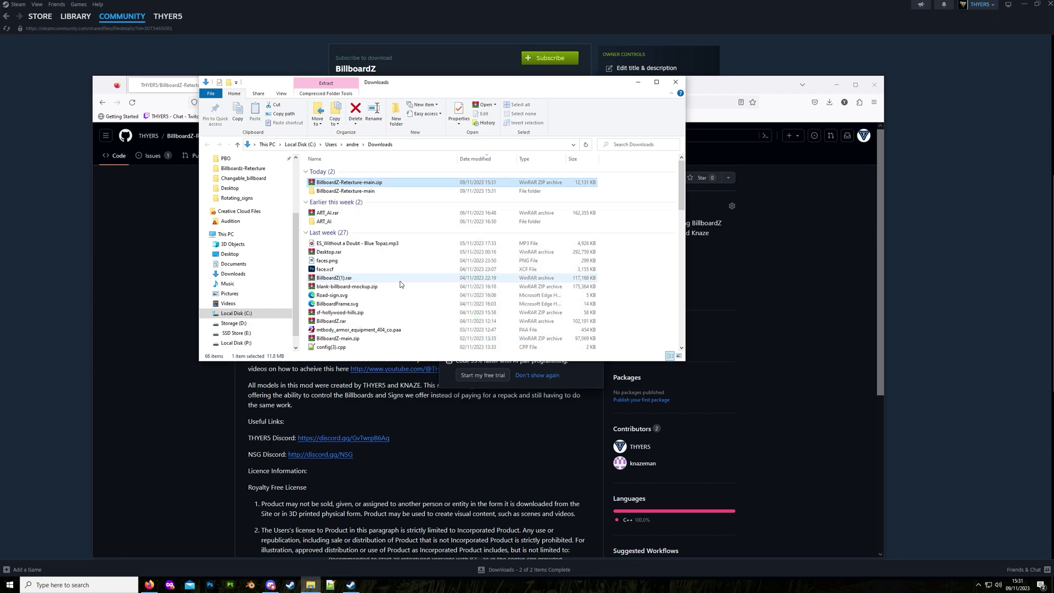
pyautogui.doubleClick(337, 191)
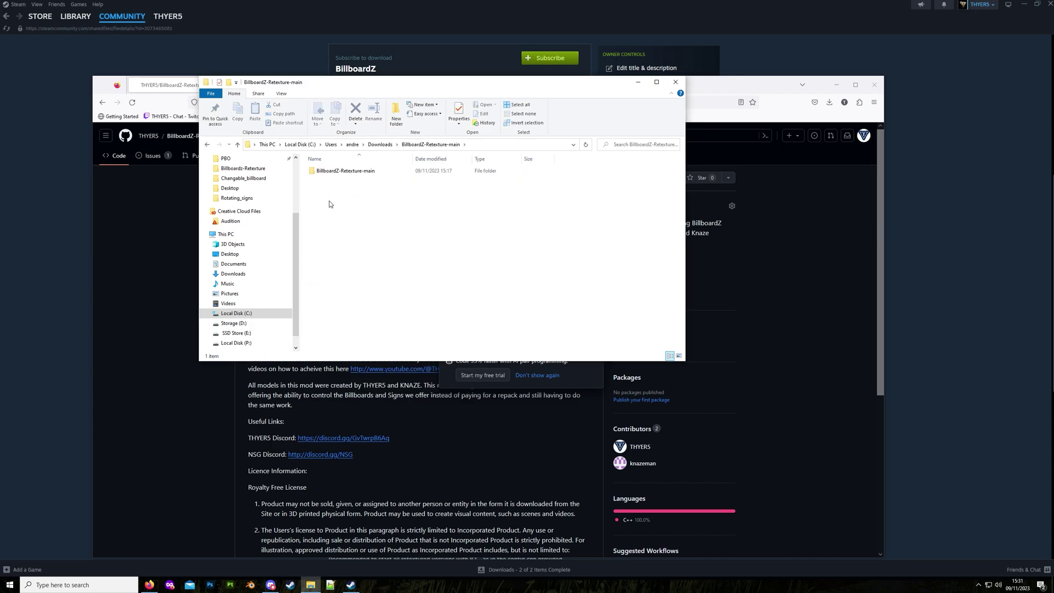
pyautogui.doubleClick(348, 172)
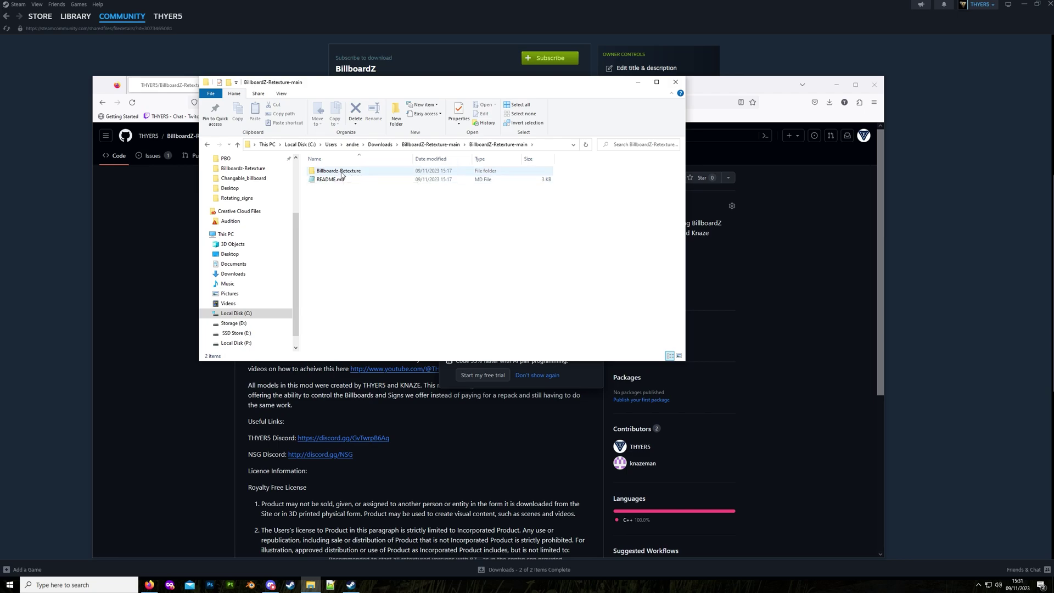
pyautogui.click(1024, 4)
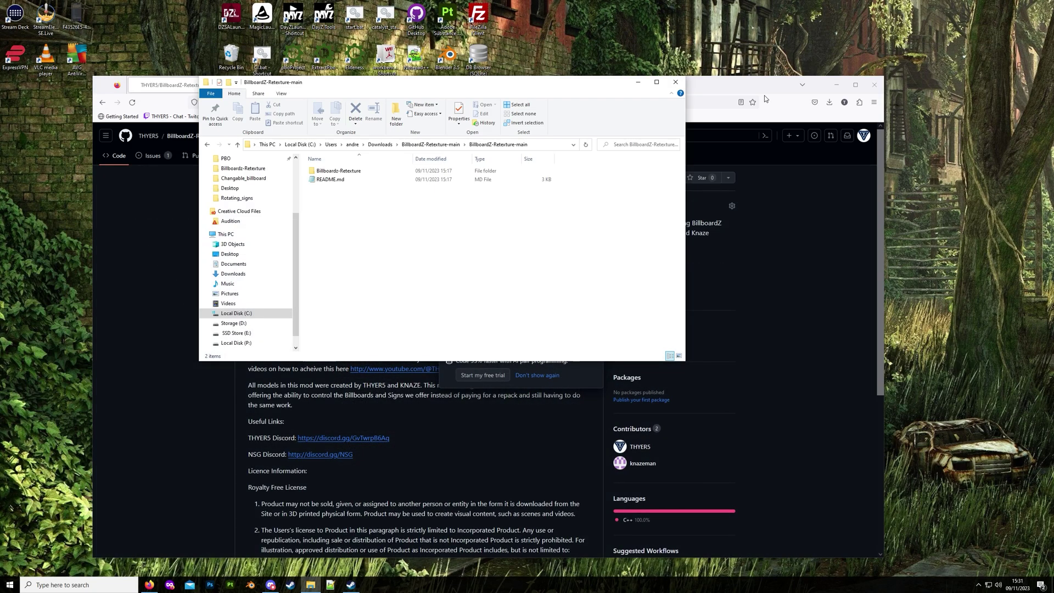
# Step: Launch DayZ Tools and check that its Tools menu lists Dismount Drive P
pyautogui.doubleClick(324, 17)
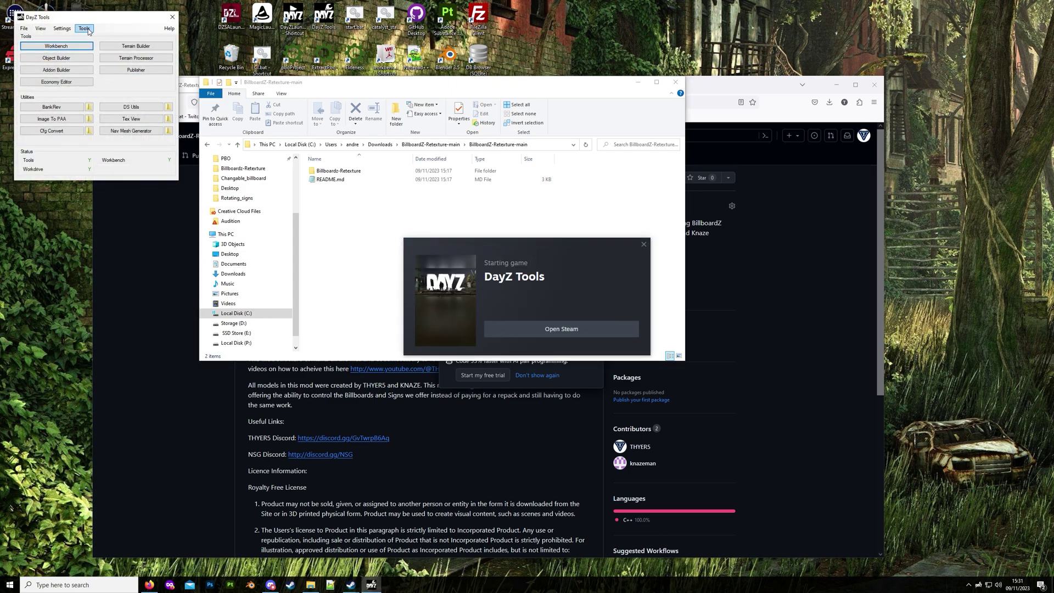
pyautogui.click(87, 29)
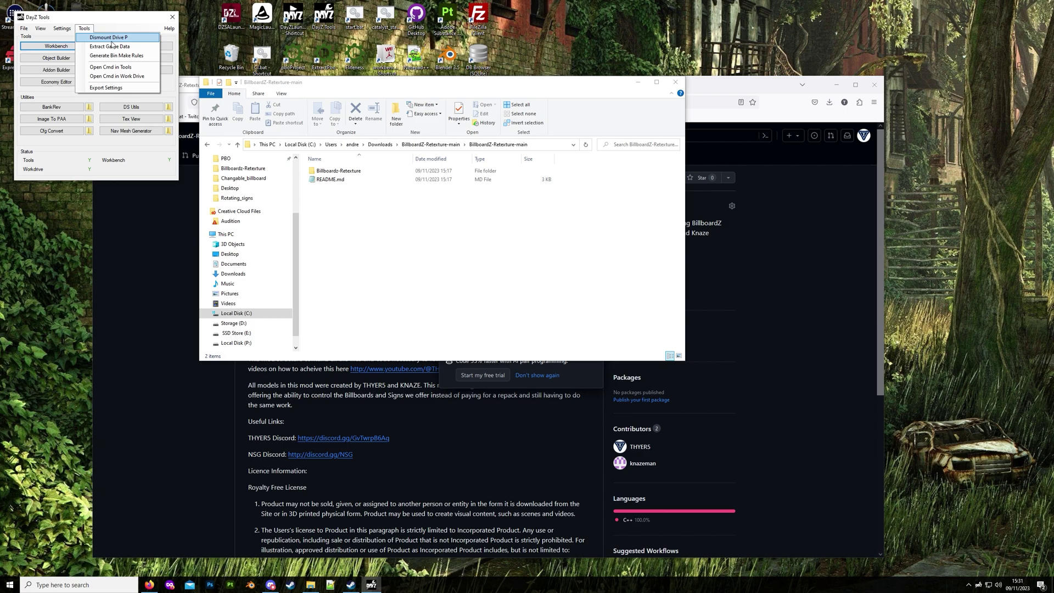
pyautogui.click(344, 220)
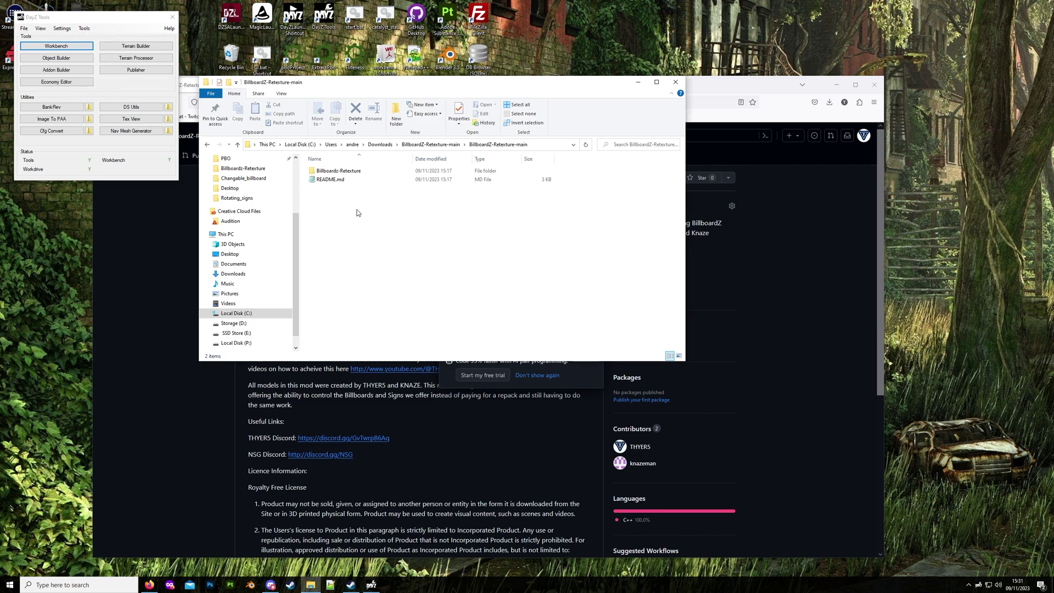
# Step: Copy the Billboardz-Retexture folder onto Local Disk (P:) and open its Config.cpp in Notepad++
pyautogui.rightClick(337, 174)
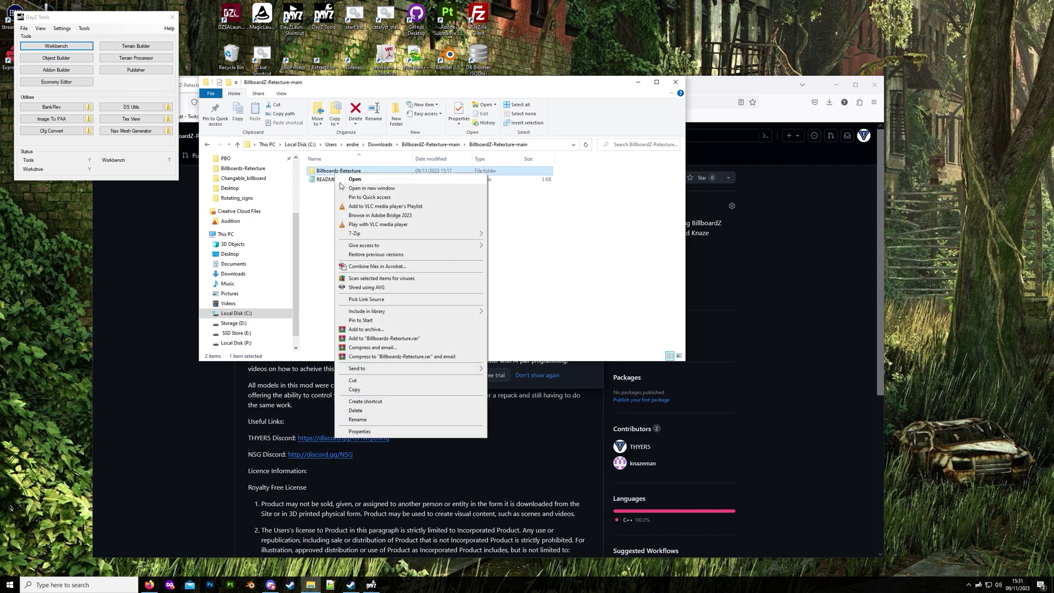
pyautogui.click(354, 390)
pyautogui.scroll(3, 297, 233)
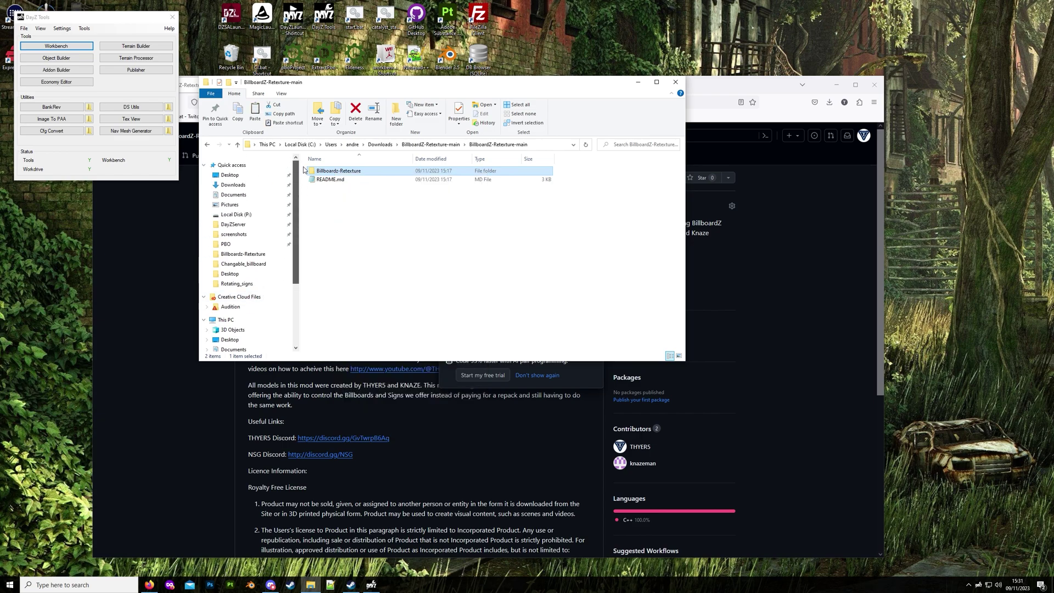
pyautogui.click(236, 215)
pyautogui.rightClick(606, 208)
pyautogui.click(637, 256)
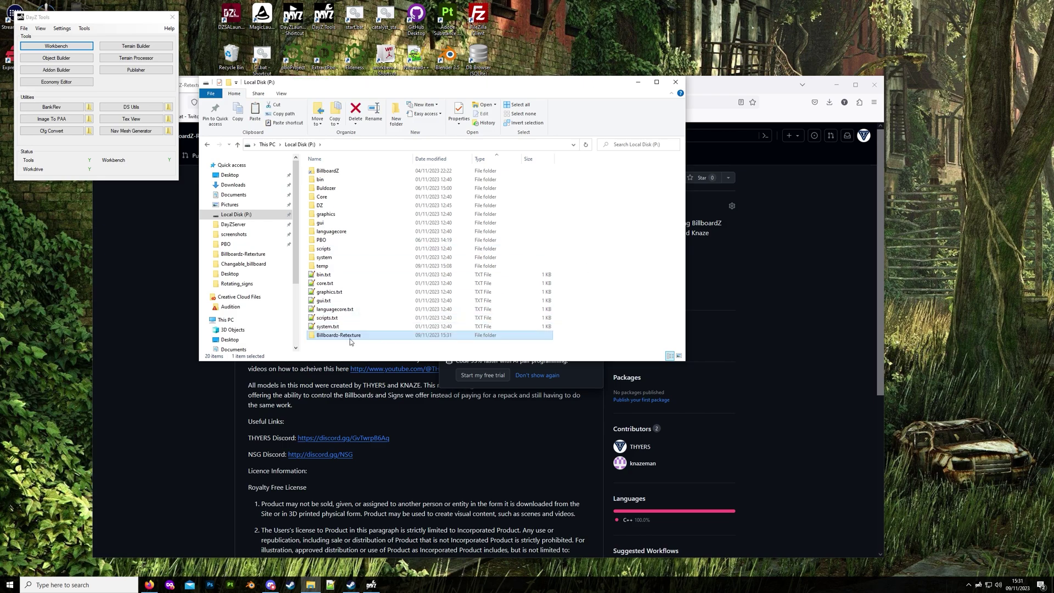
pyautogui.doubleClick(348, 336)
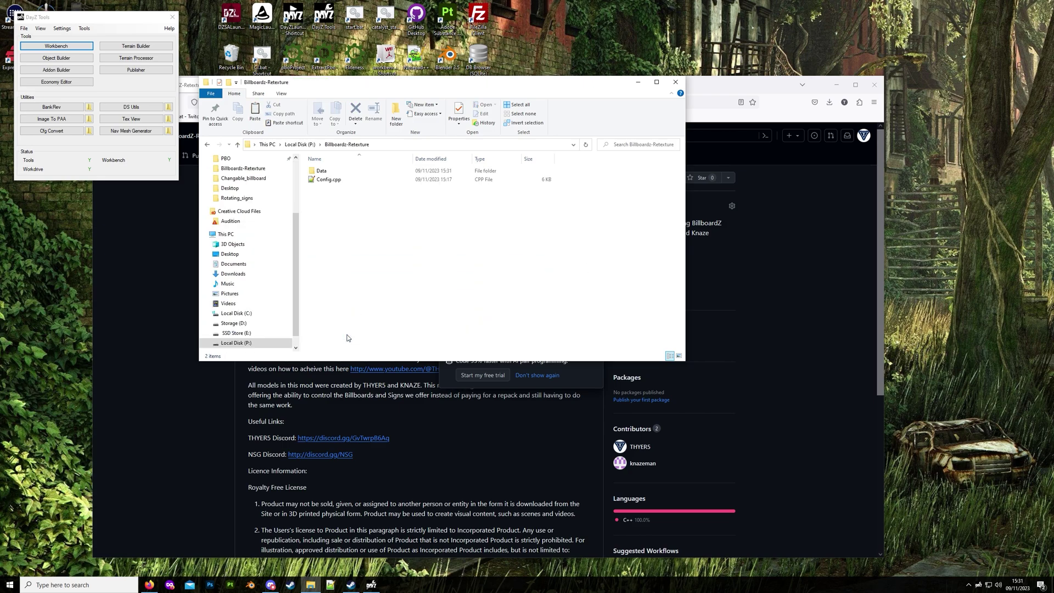
pyautogui.doubleClick(334, 180)
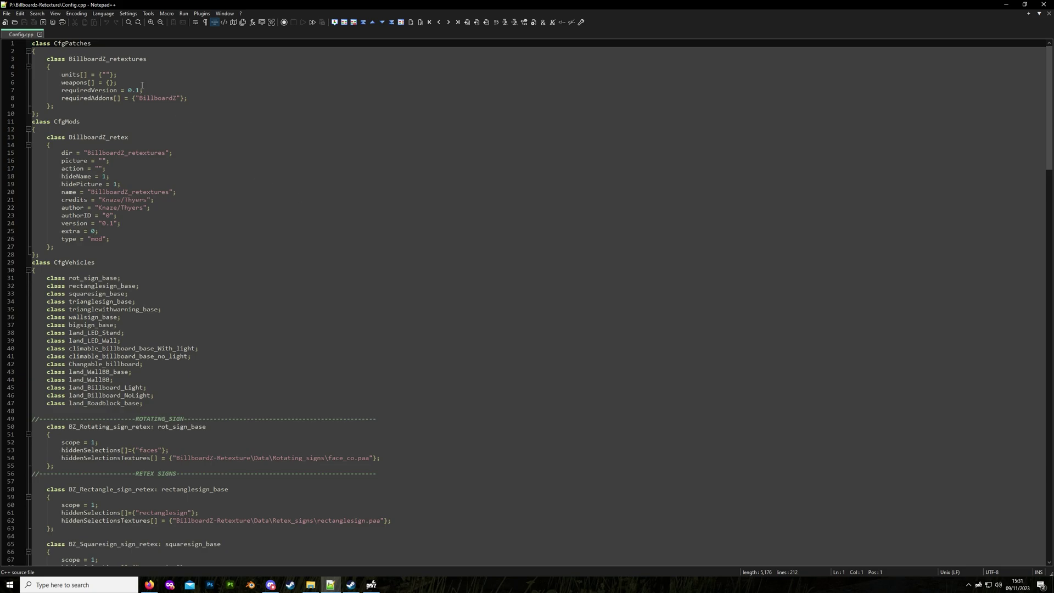
# Step: Inspect the BillboardZ_retextures class and requiredAddons, mark the rotating sign's faces line, then close Notepad++
pyautogui.moveTo(69, 58); pyautogui.dragTo(147, 57)
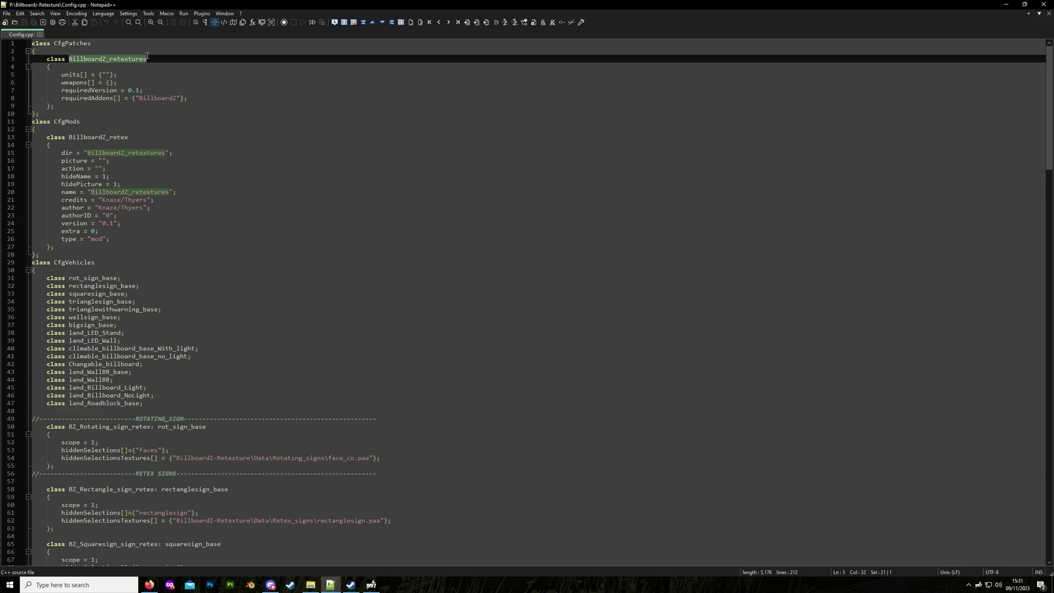
pyautogui.moveTo(139, 99); pyautogui.dragTo(176, 98)
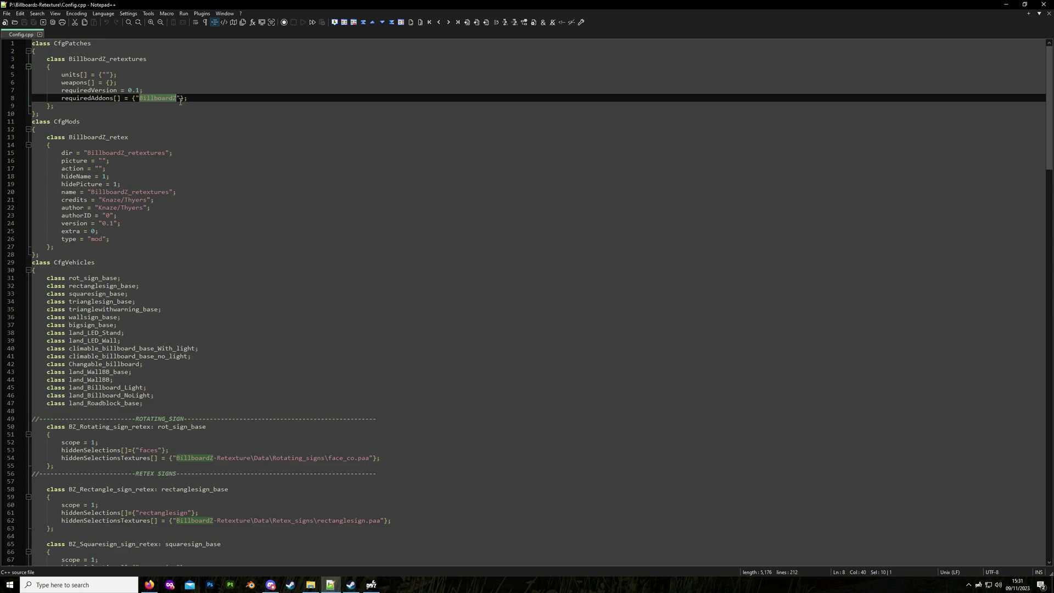
pyautogui.scroll(-9, 171, 371)
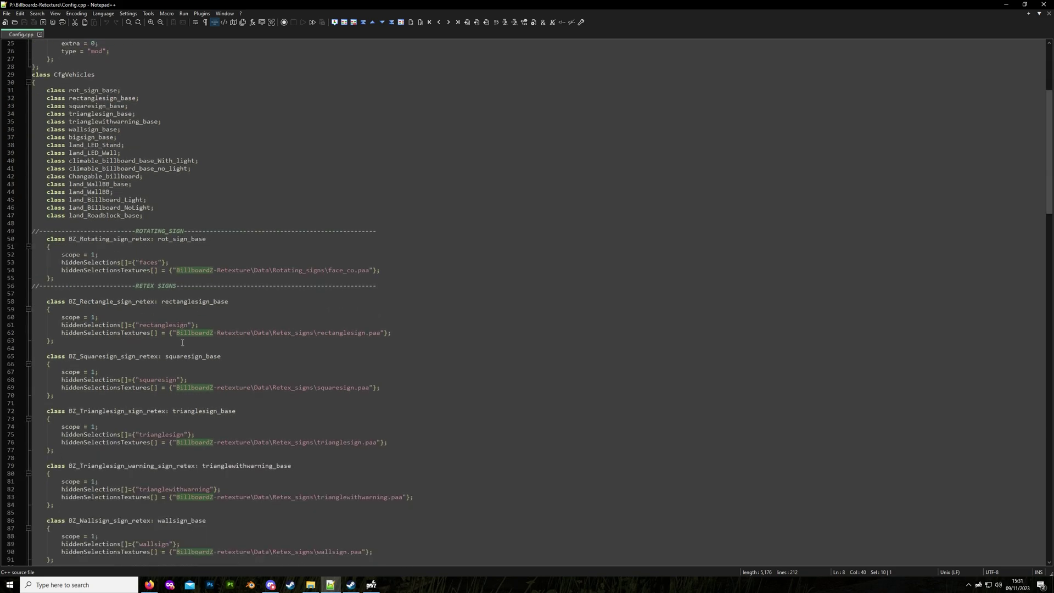
pyautogui.scroll(-8, 90, 141)
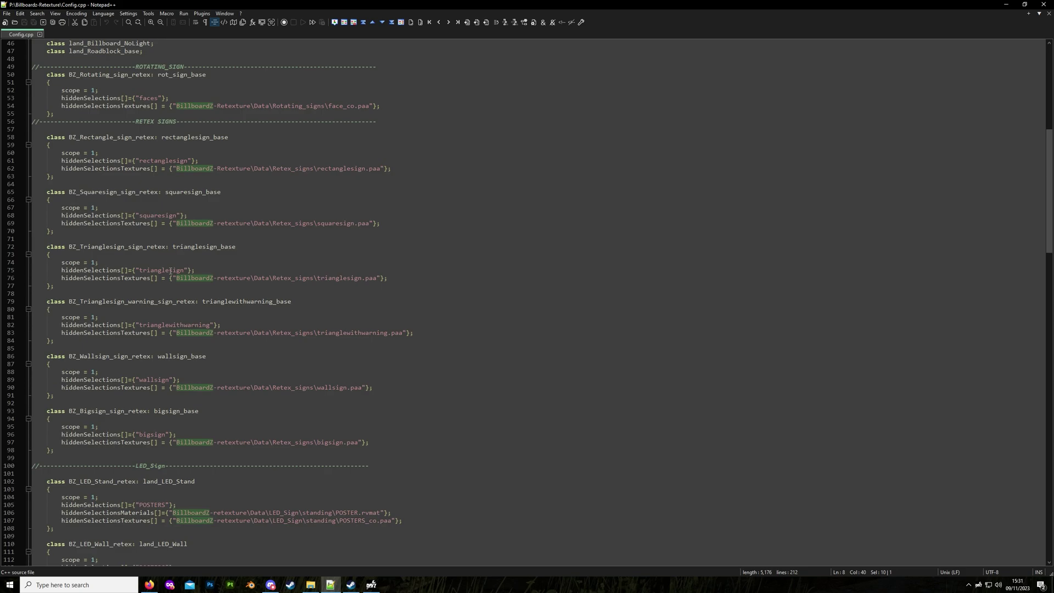
pyautogui.scroll(7, 153, 232)
pyautogui.click(80, 216)
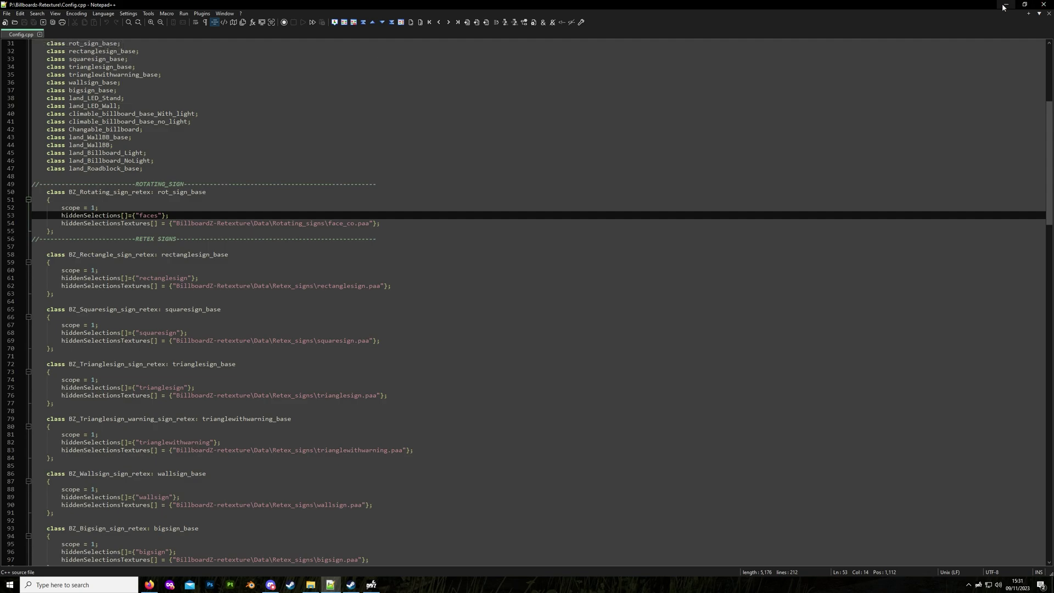
pyautogui.click(1044, 5)
# Step: Open the Data folder and look through the Billboard_Light and BillBoard_Wall texture folders
pyautogui.doubleClick(328, 171)
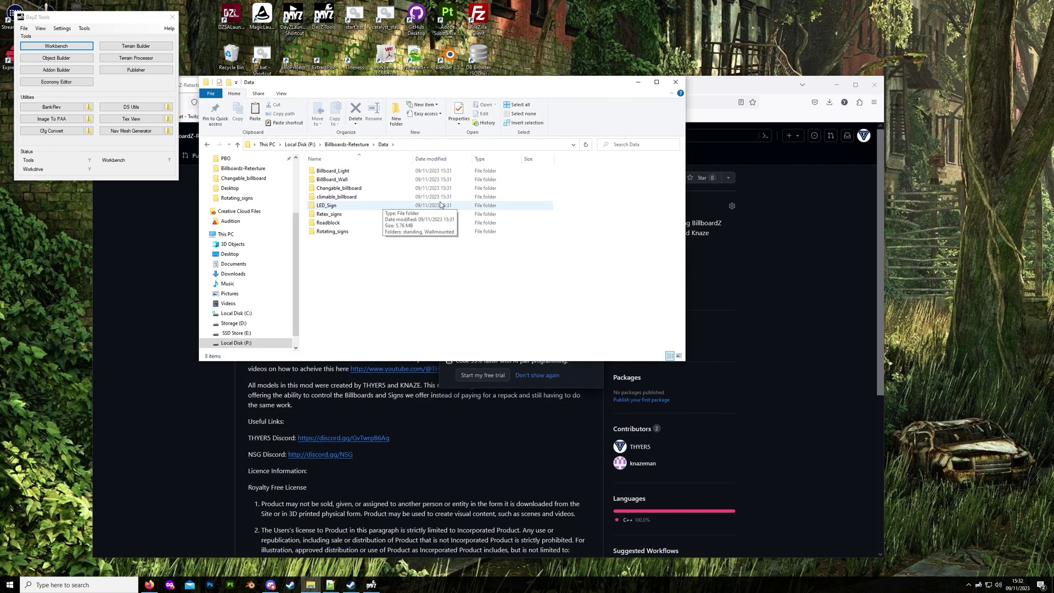
pyautogui.doubleClick(336, 172)
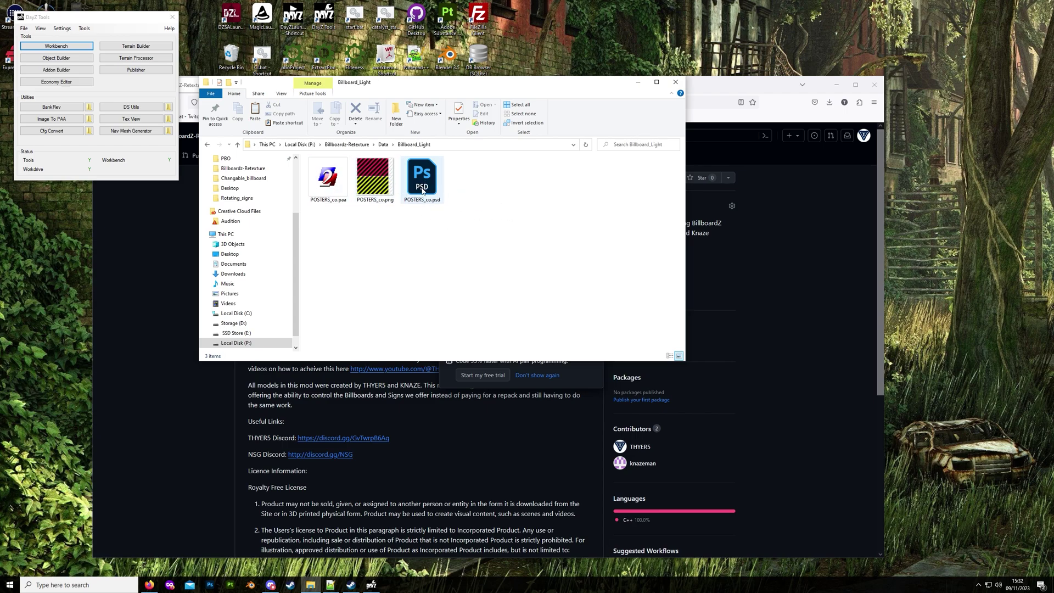
pyautogui.hotkey('alt', 'Left')
pyautogui.click(338, 182)
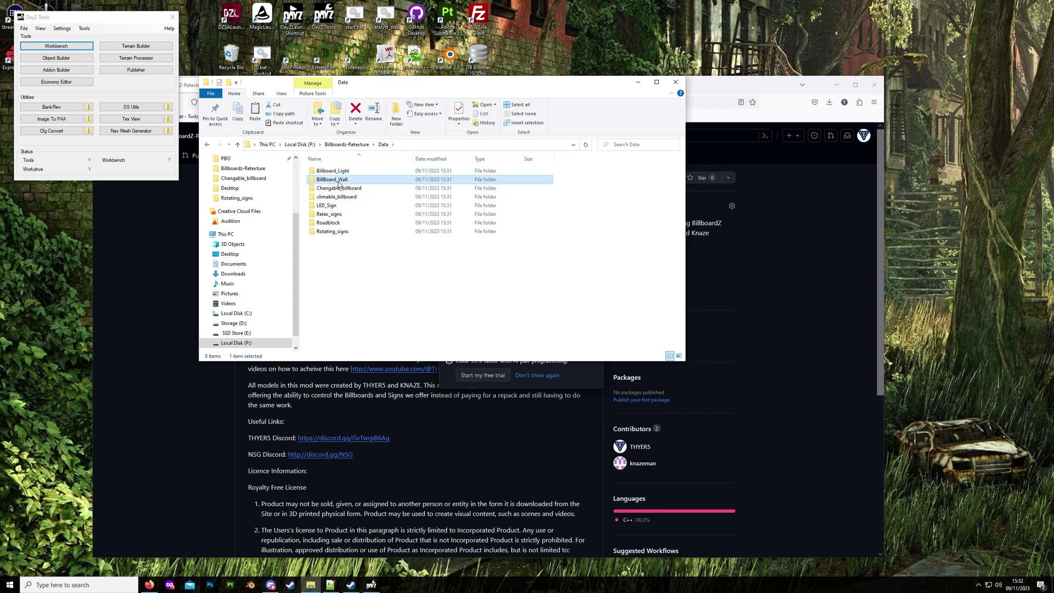
pyautogui.doubleClick(339, 183)
pyautogui.hotkey('alt', 'Left')
# Step: Open faces_co.psd from the Rotating_signs folder in Photoshop
pyautogui.doubleClick(347, 231)
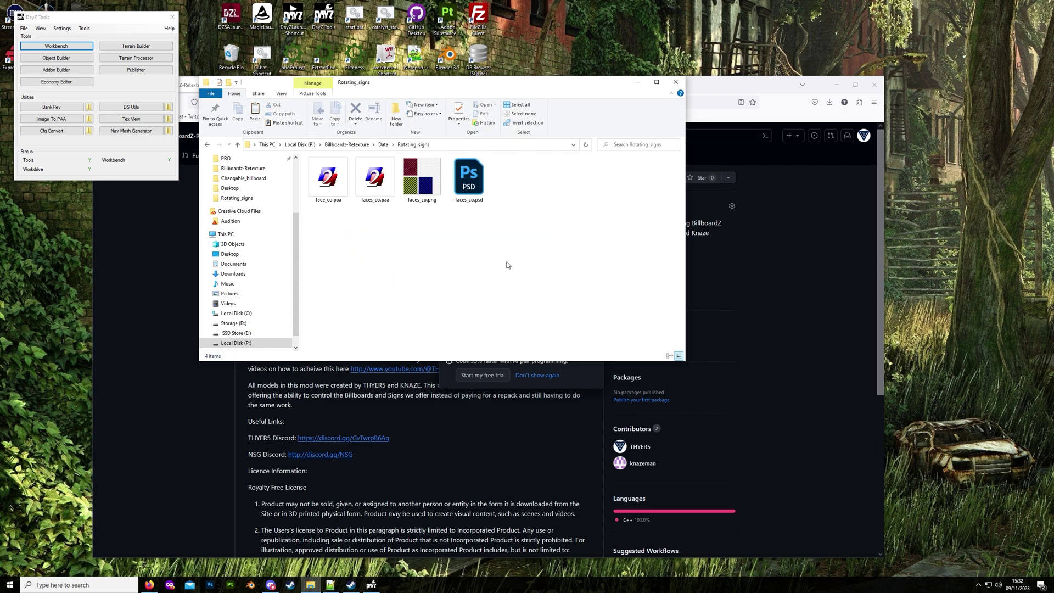
pyautogui.click(463, 178)
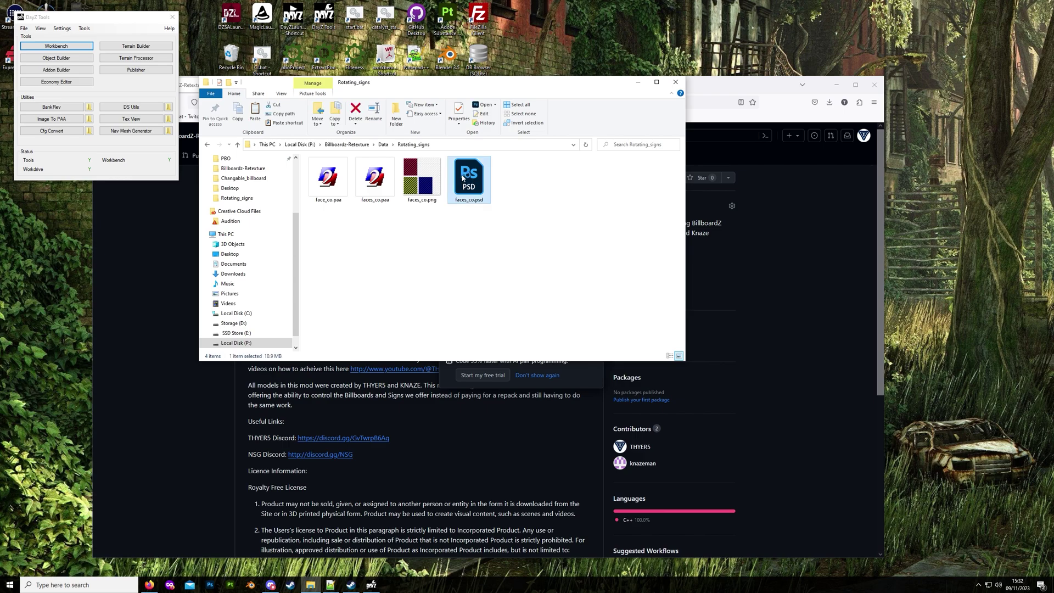
pyautogui.doubleClick(463, 178)
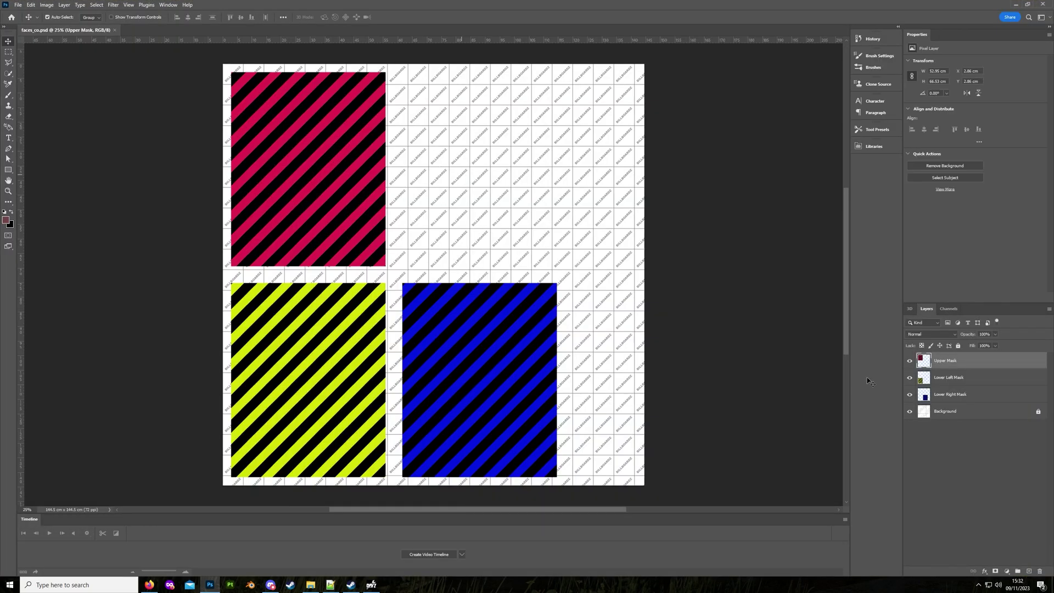
# Step: Toggle Upper Mask, Lower Left Mask, Lower Right Mask and Background visibility to identify each panel
pyautogui.click(910, 360)
pyautogui.click(910, 360)
pyautogui.click(910, 379)
pyautogui.click(910, 379)
pyautogui.click(910, 395)
pyautogui.click(910, 395)
pyautogui.click(910, 411)
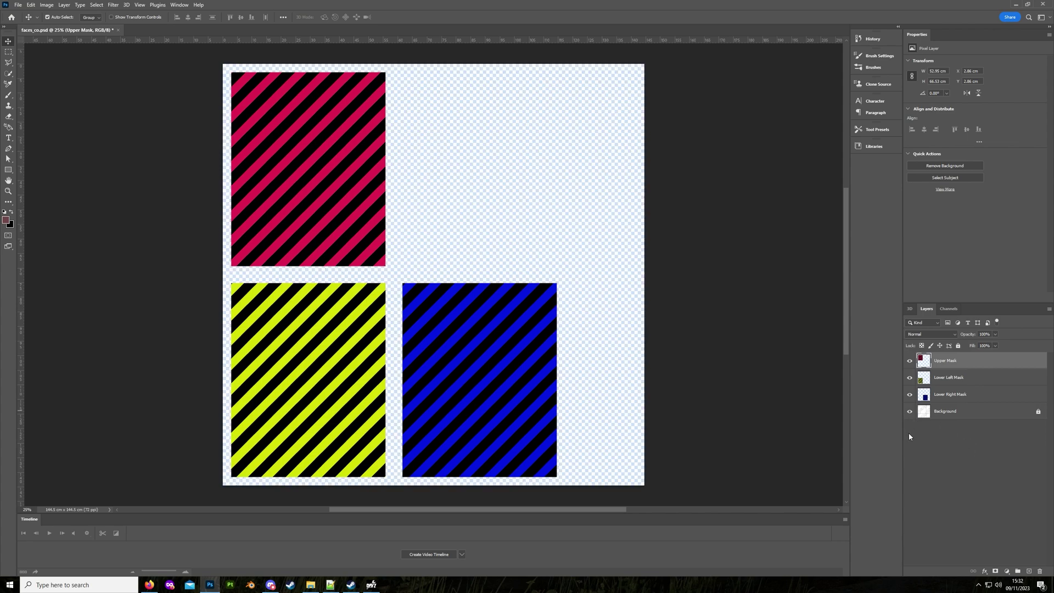
pyautogui.click(910, 412)
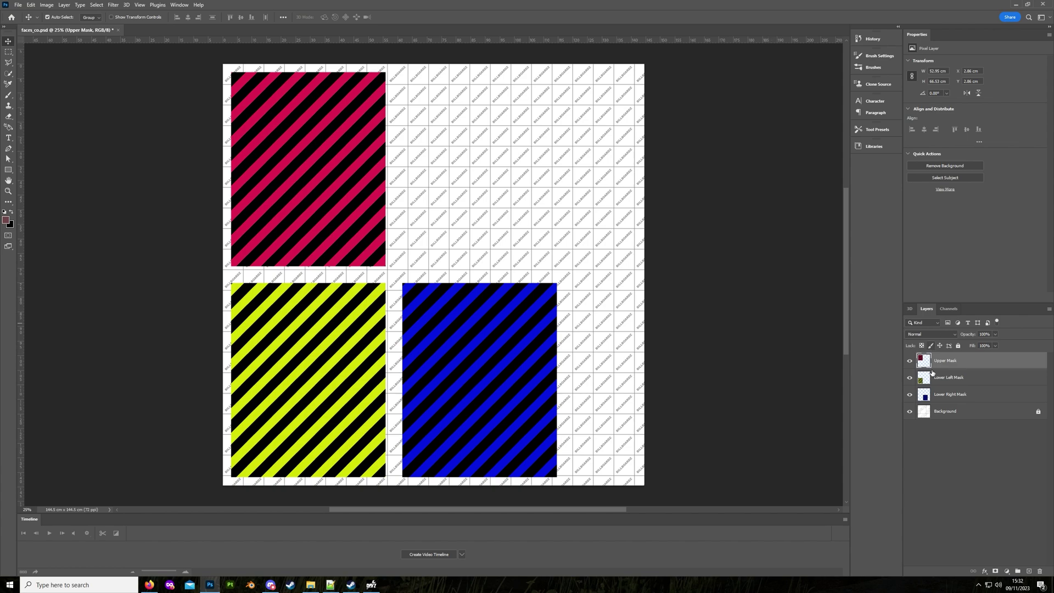
# Step: Bring File Explorer back up and open the pinned Steam screenshots folder
pyautogui.click(310, 585)
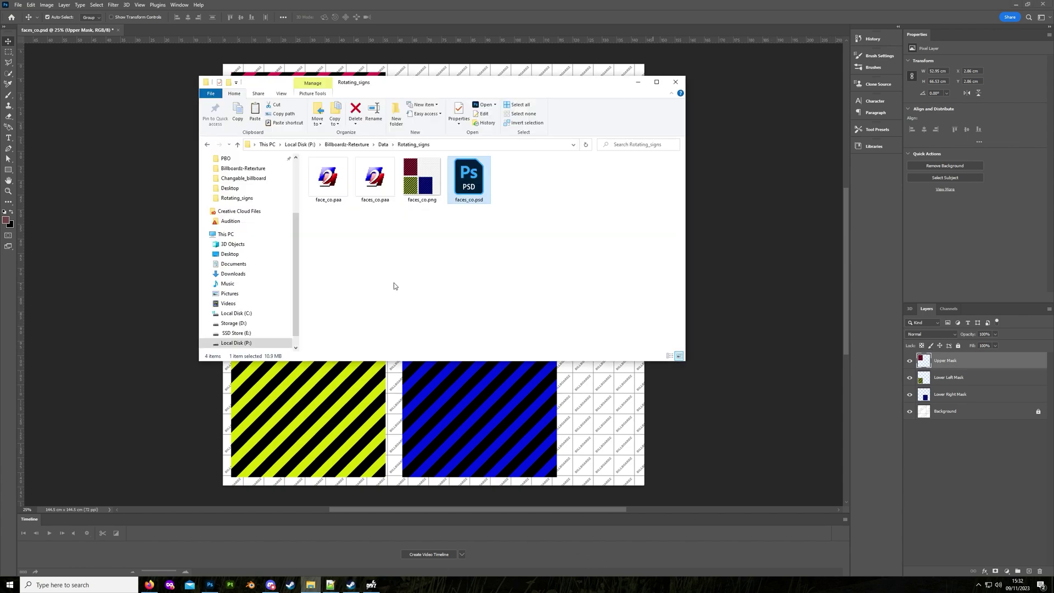
pyautogui.moveTo(296, 274); pyautogui.dragTo(296, 242)
pyautogui.click(234, 198)
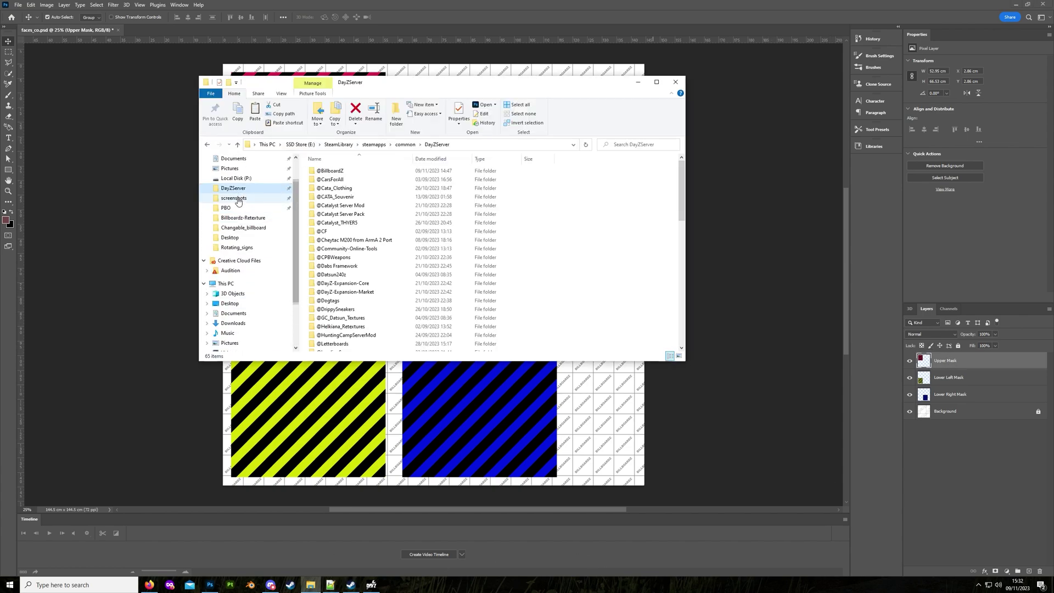
pyautogui.scroll(-10, 553, 283)
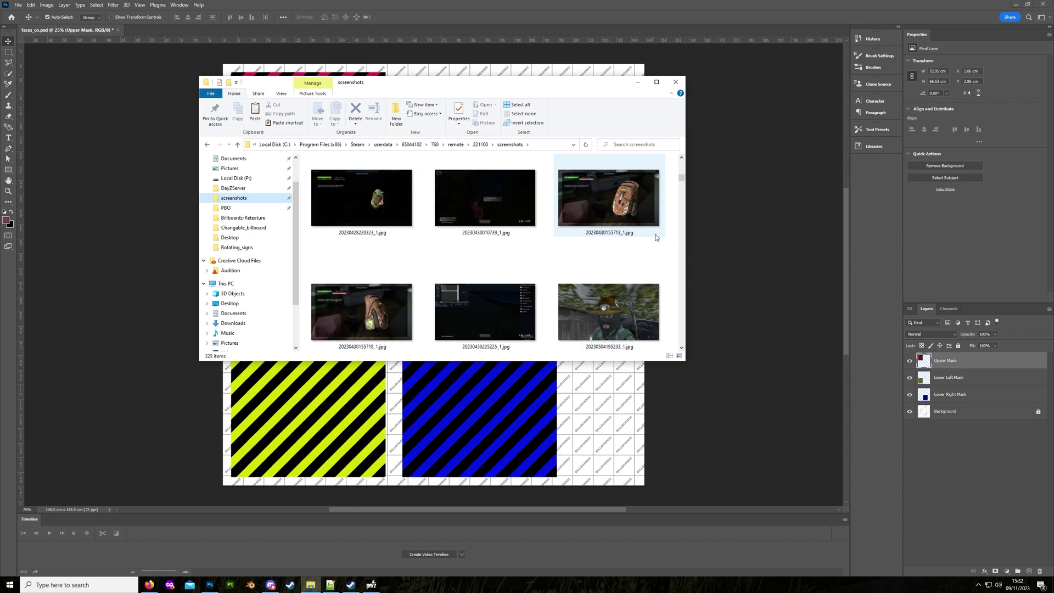
pyautogui.scroll(-15, 654, 235)
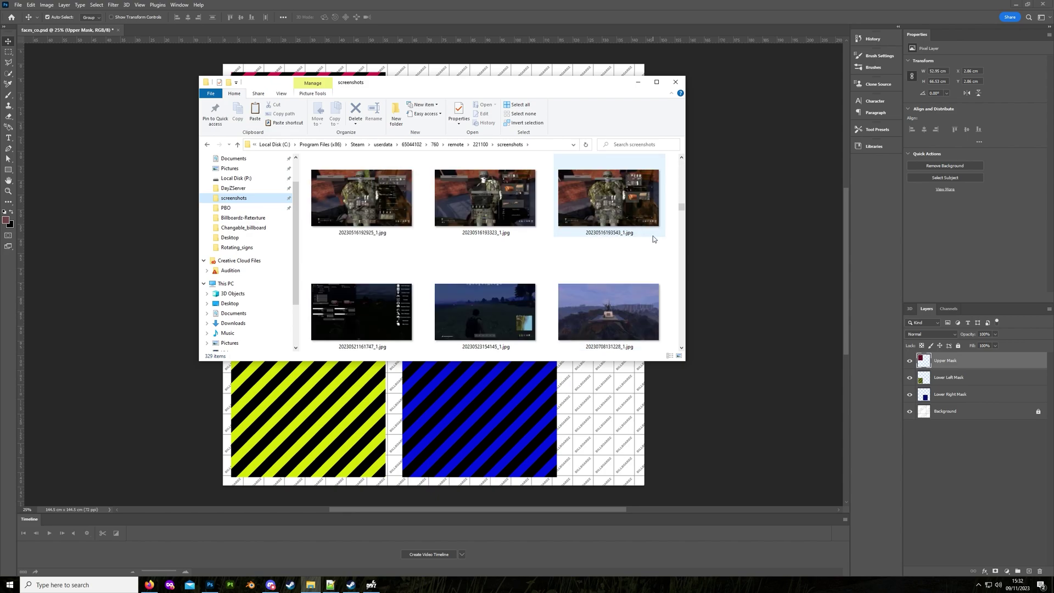
pyautogui.moveTo(439, 89); pyautogui.dragTo(829, 167)
pyautogui.moveTo(775, 389); pyautogui.dragTo(354, 199)
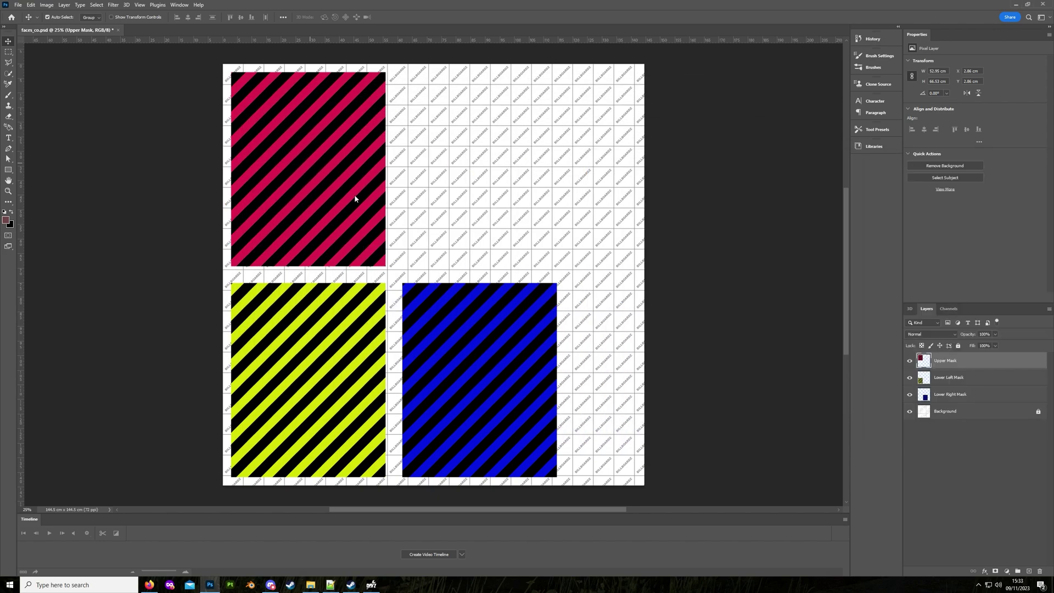
pyautogui.moveTo(566, 347); pyautogui.dragTo(700, 424)
pyautogui.moveTo(467, 244); pyautogui.dragTo(364, 169)
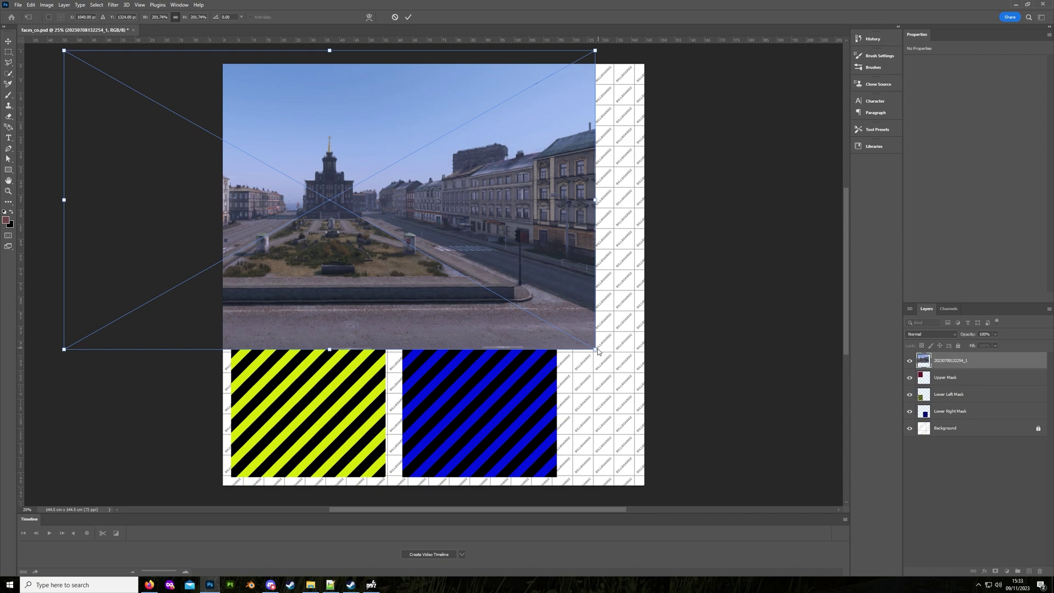
pyautogui.moveTo(594, 347); pyautogui.dragTo(523, 305)
pyautogui.moveTo(347, 200); pyautogui.dragTo(326, 168)
pyautogui.press('Return')
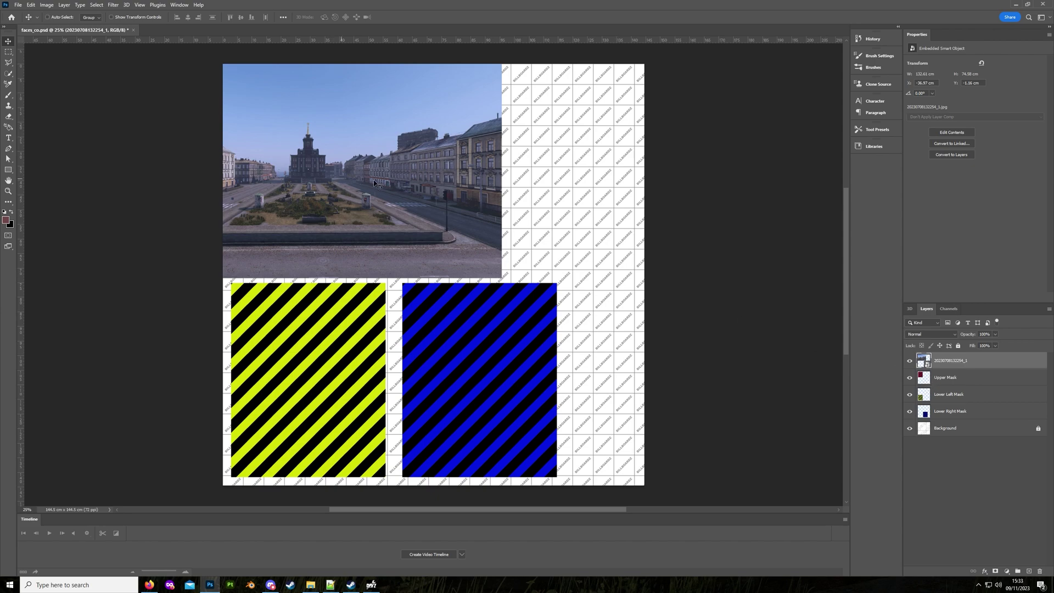
# Step: Mask the town-square screenshot to the Upper Mask panel's shape and reposition the photo inside it
pyautogui.keyDown('ctrl'); pyautogui.click(925, 379); pyautogui.keyUp('ctrl')
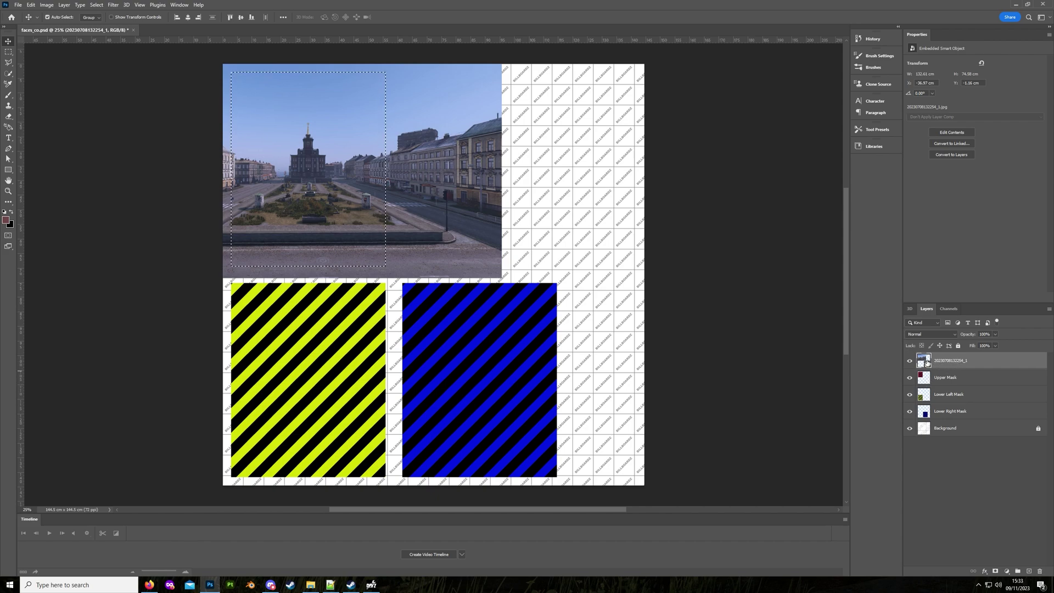
pyautogui.click(995, 571)
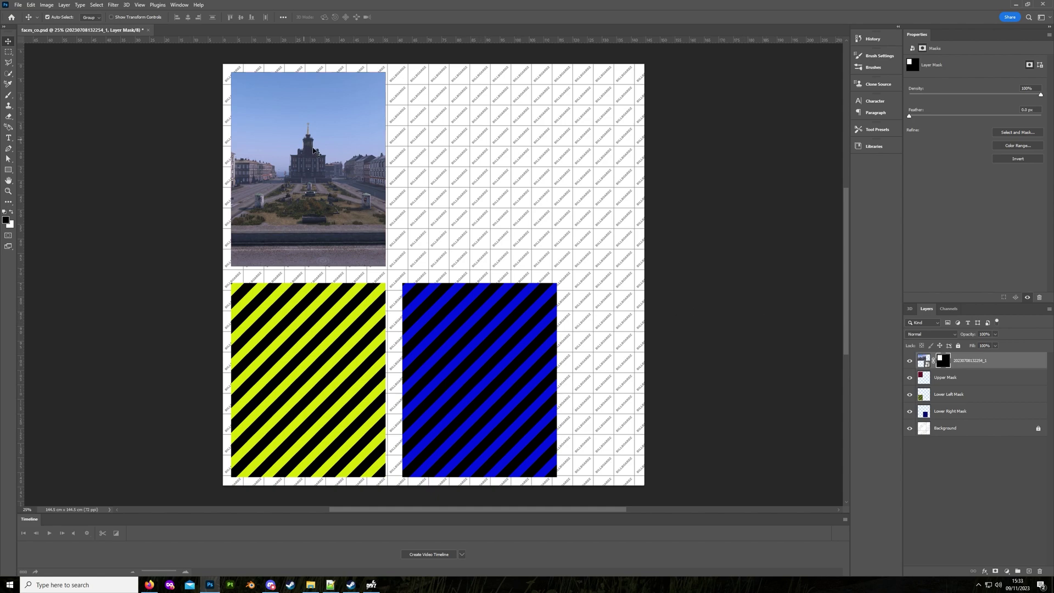
pyautogui.moveTo(300, 180)
pyautogui.mouseDown()
pyautogui.moveTo(371, 185)
pyautogui.moveTo(297, 182)
pyautogui.moveTo(333, 171)
pyautogui.moveTo(301, 184)
pyautogui.moveTo(313, 175)
pyautogui.mouseUp()
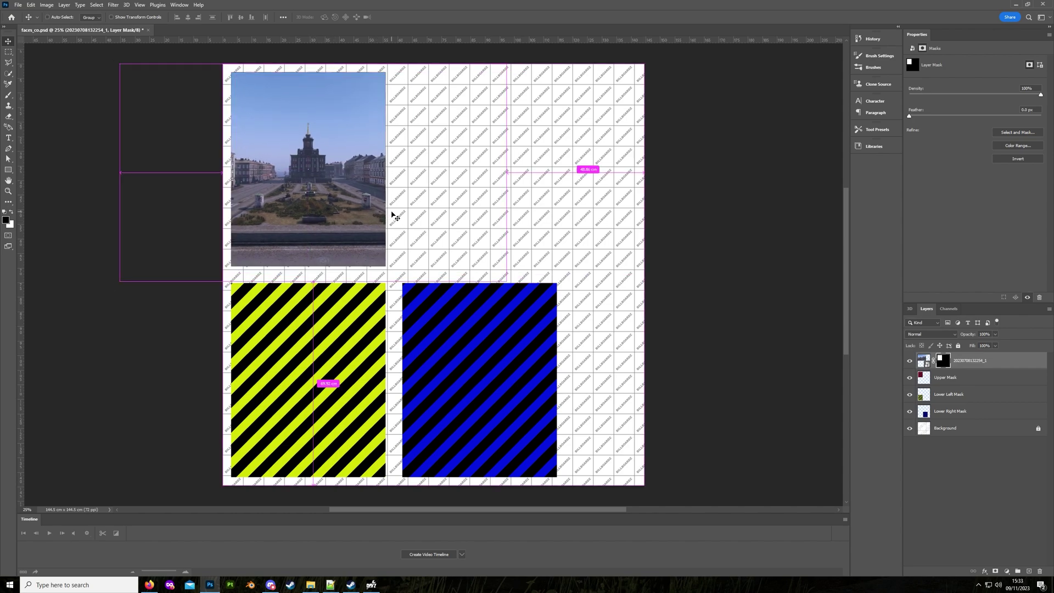
pyautogui.click(931, 361)
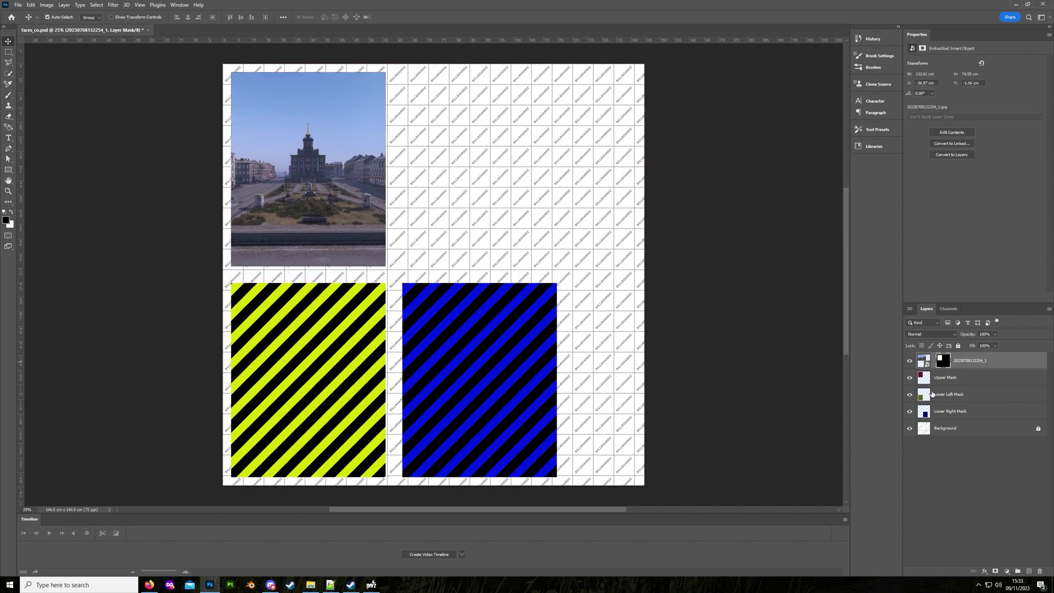
pyautogui.moveTo(336, 180); pyautogui.dragTo(332, 182)
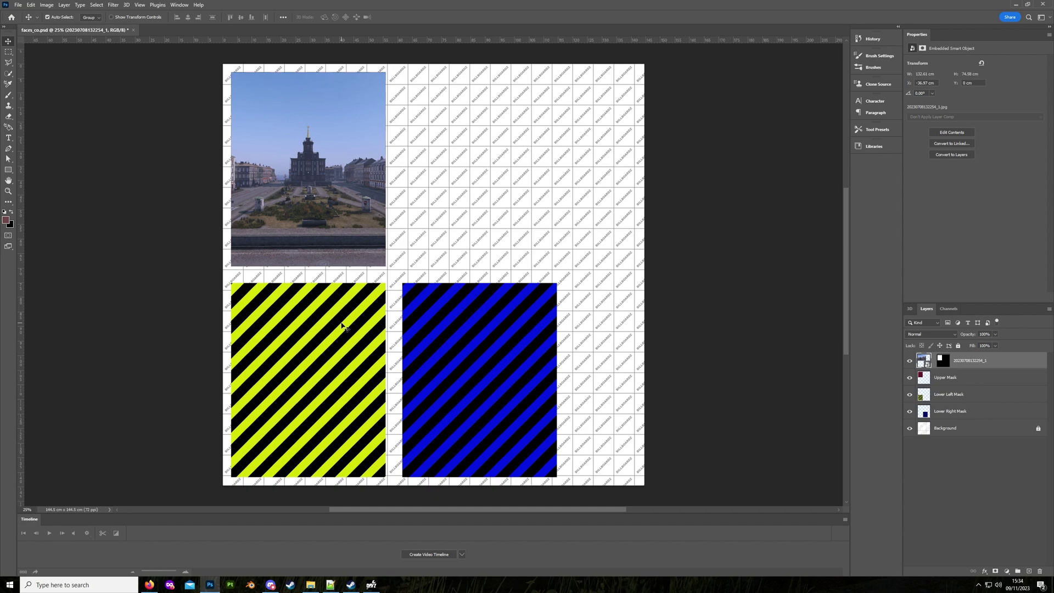
pyautogui.click(316, 588)
pyautogui.click(892, 385)
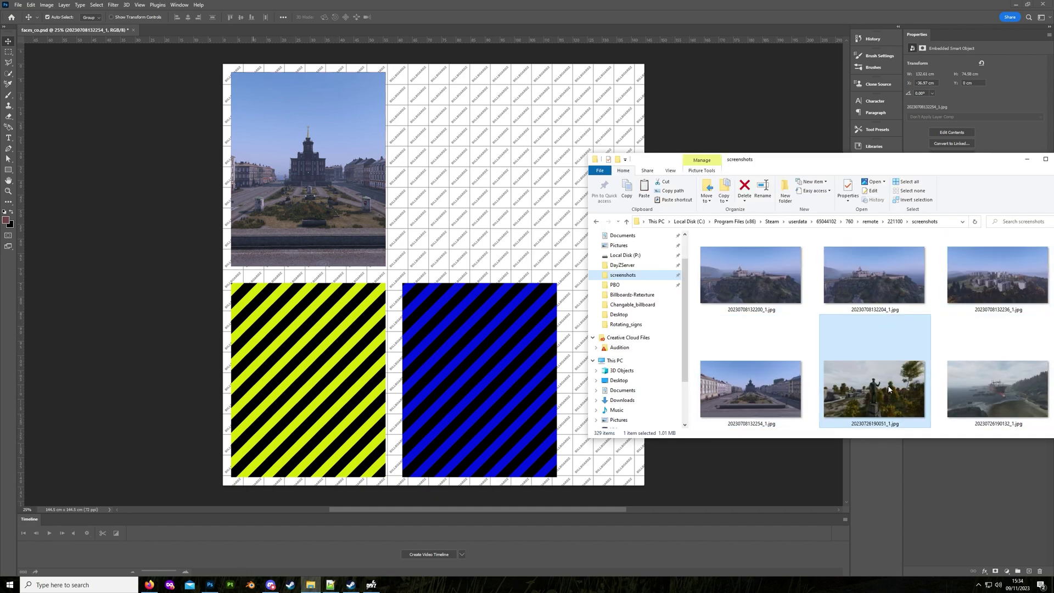
pyautogui.moveTo(895, 389); pyautogui.dragTo(296, 377)
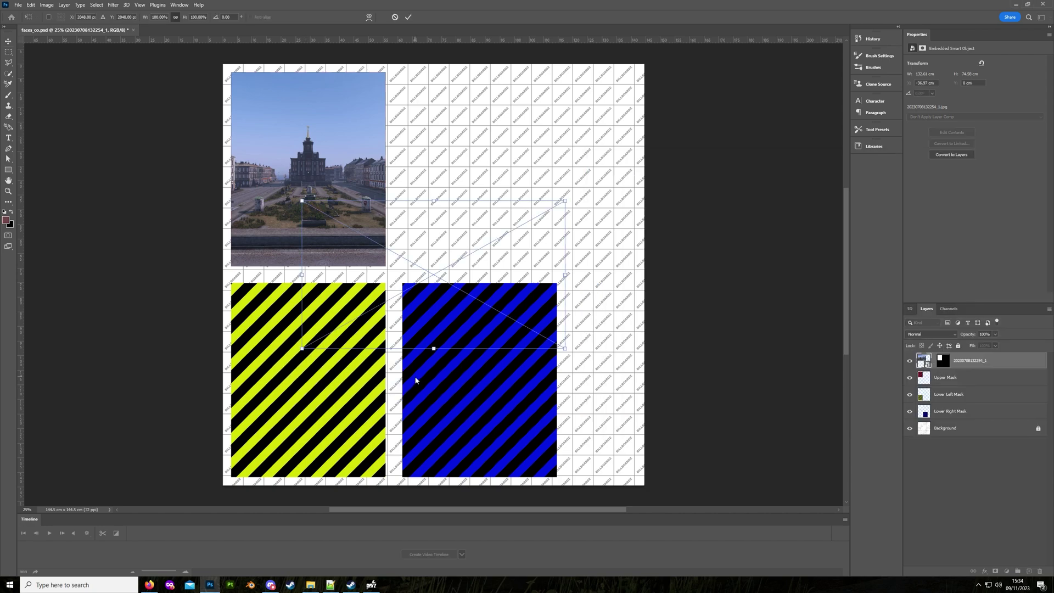
pyautogui.moveTo(447, 259); pyautogui.dragTo(322, 364)
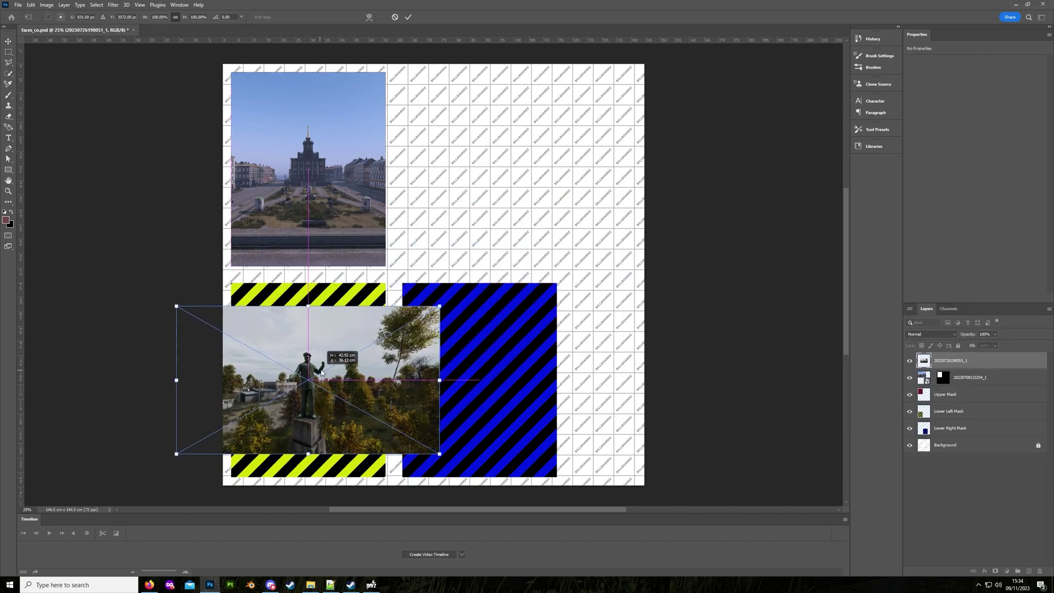
pyautogui.moveTo(441, 310); pyautogui.dragTo(477, 264)
pyautogui.press('Return')
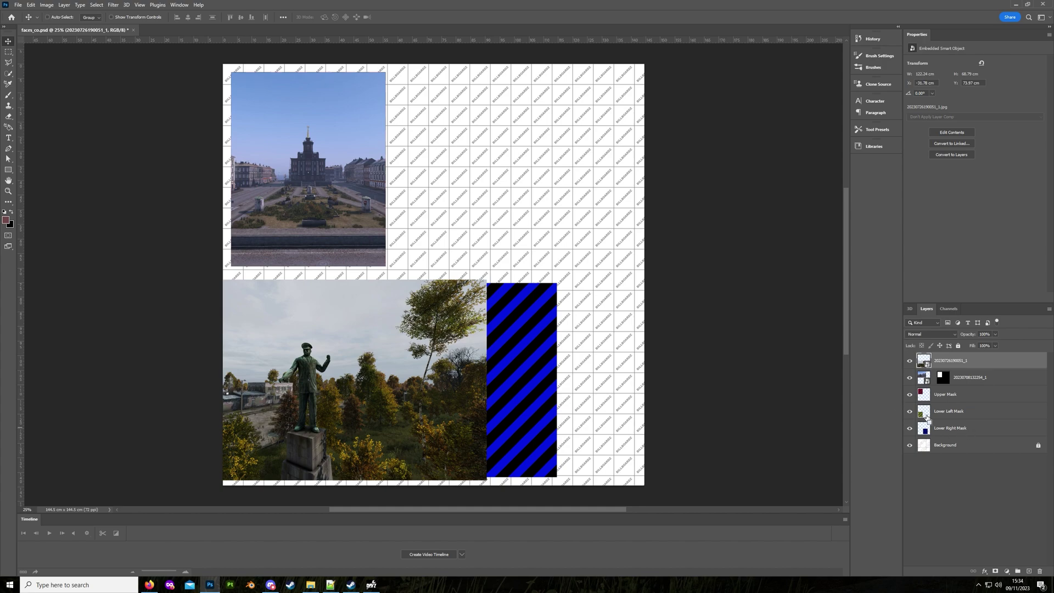
# Step: Mask the statue image to the Lower Left Mask shape, then enlarge it from centre and shift it up
pyautogui.keyDown('ctrl'); pyautogui.click(925, 413); pyautogui.keyUp('ctrl')
pyautogui.click(995, 571)
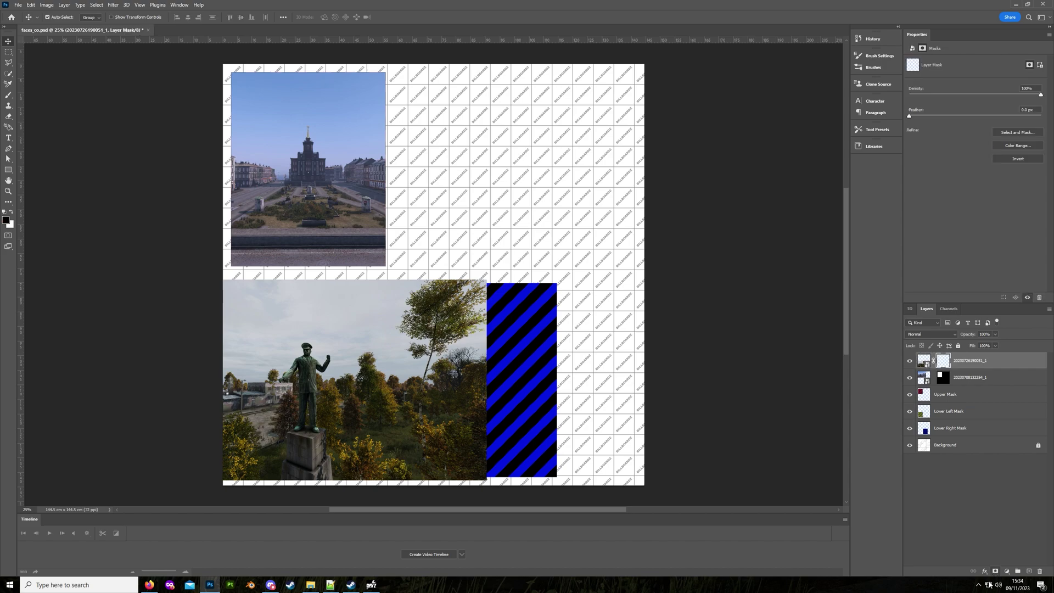
pyautogui.click(931, 361)
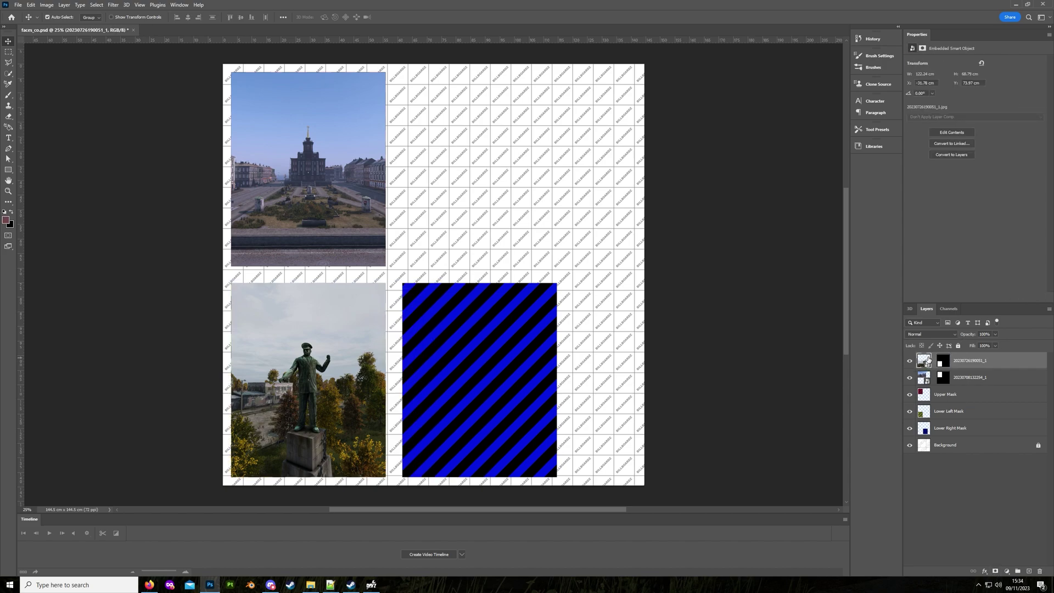
pyautogui.moveTo(306, 367); pyautogui.dragTo(304, 367)
pyautogui.hotkey('ctrl', 't')
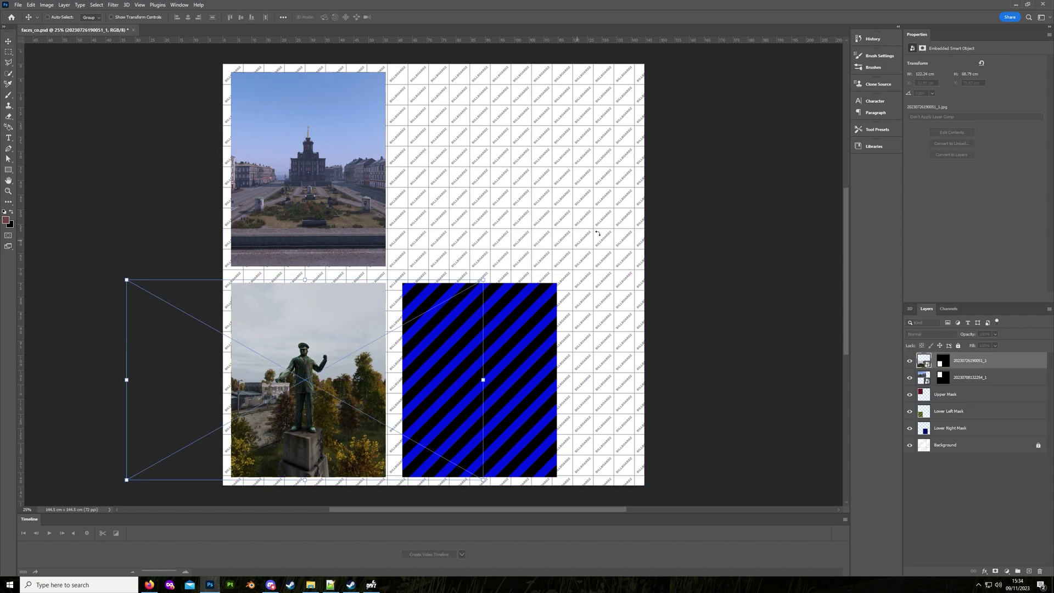
pyautogui.moveTo(488, 276); pyautogui.dragTo(518, 258)
pyautogui.moveTo(323, 410); pyautogui.dragTo(324, 395)
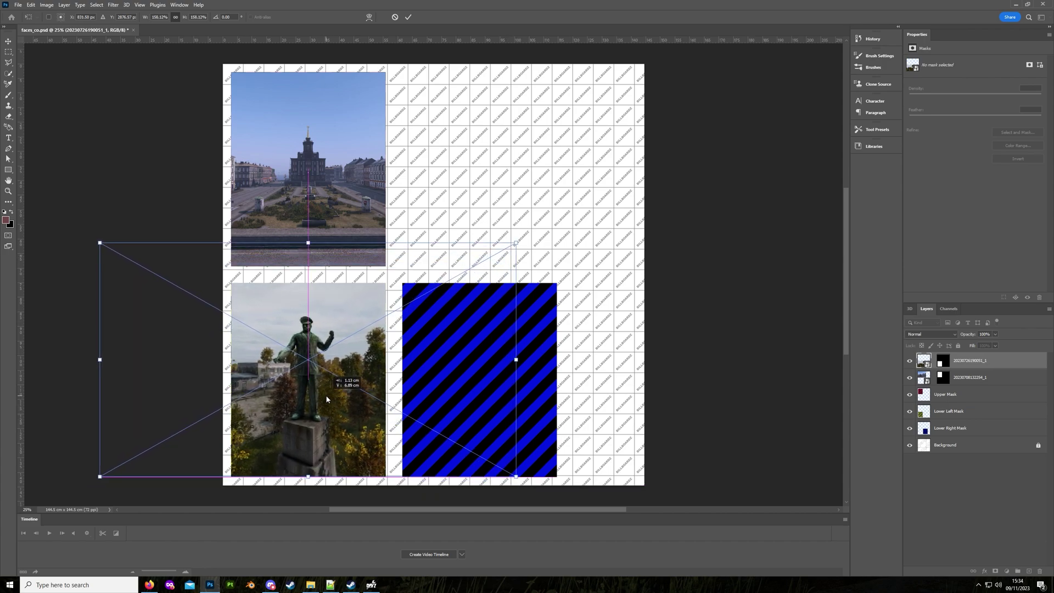
pyautogui.press('Return')
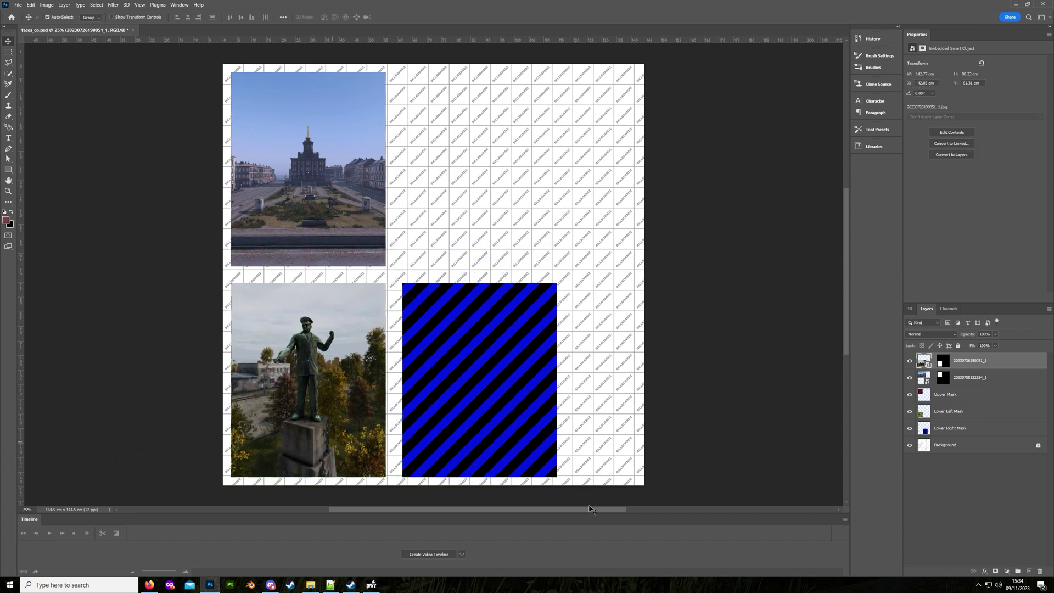
# Step: Place the hilltop monument screenshot over the blue-striped lower-right panel and enlarge it
pyautogui.click(310, 585)
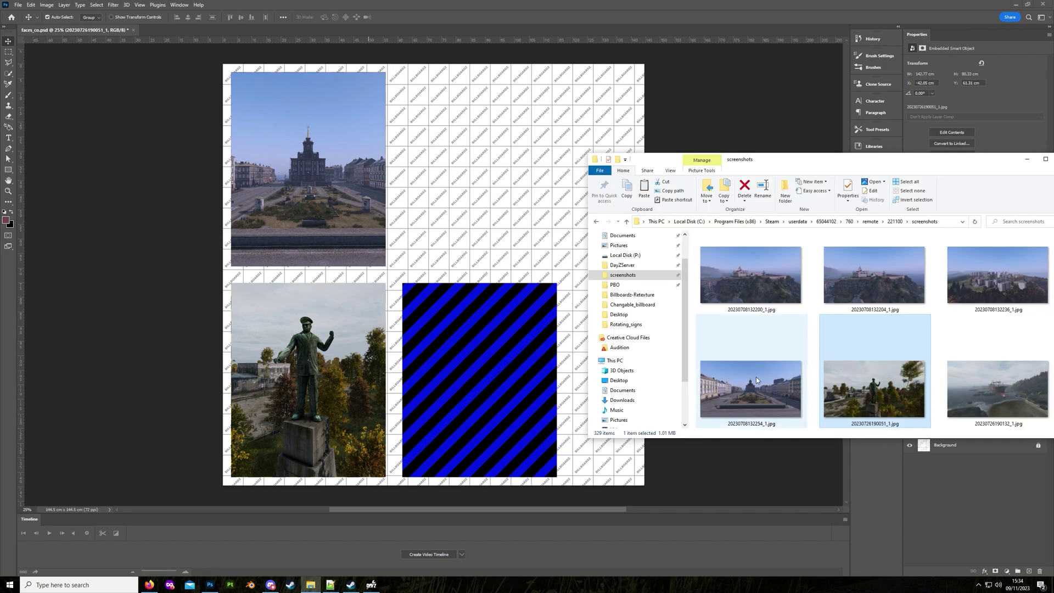
pyautogui.scroll(-1, 952, 389)
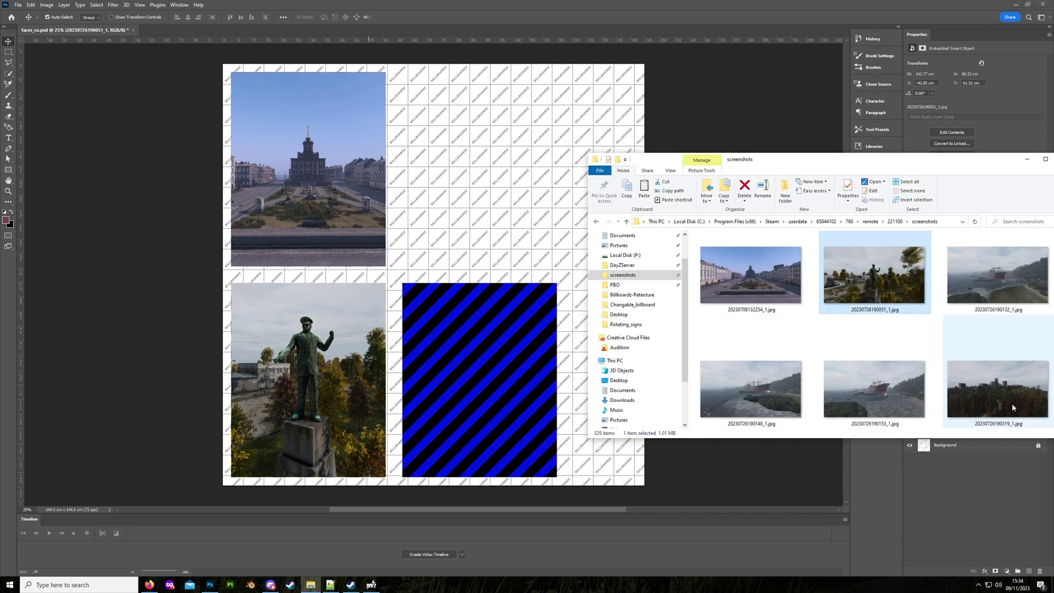
pyautogui.scroll(-1, 1012, 403)
pyautogui.moveTo(1013, 407); pyautogui.dragTo(457, 389)
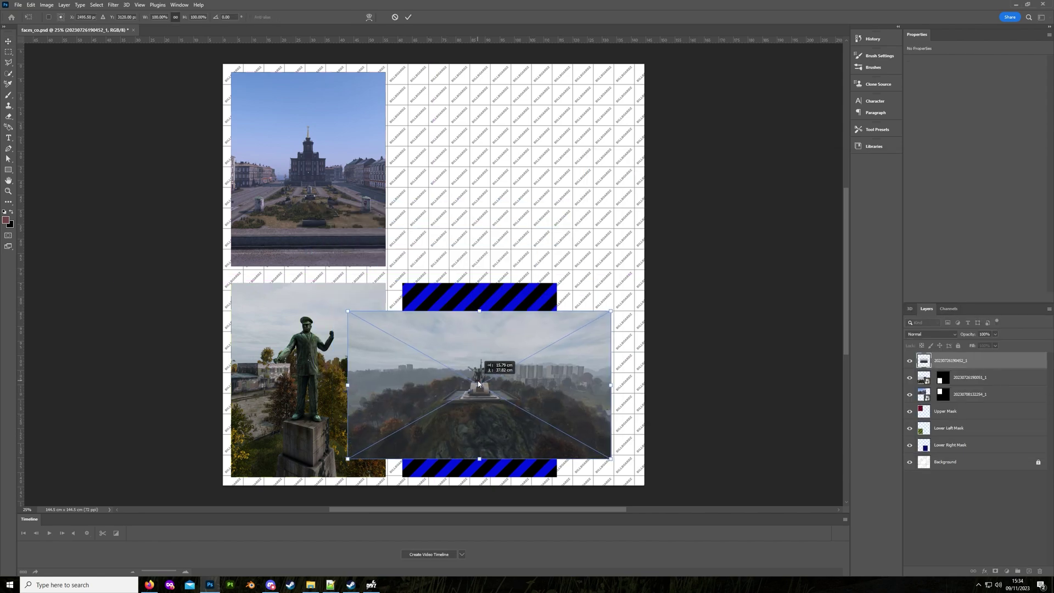
pyautogui.moveTo(608, 320); pyautogui.dragTo(677, 231)
pyautogui.moveTo(488, 416); pyautogui.dragTo(484, 404)
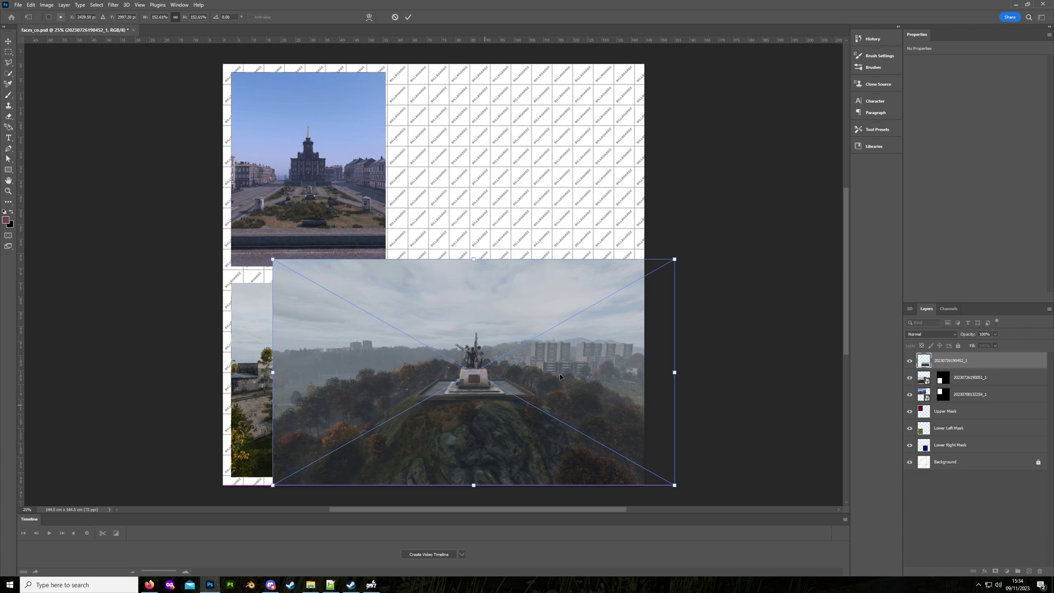
pyautogui.moveTo(675, 262)
pyautogui.mouseDown()
pyautogui.moveTo(695, 237)
pyautogui.moveTo(690, 249)
pyautogui.mouseUp()
pyautogui.press('Return')
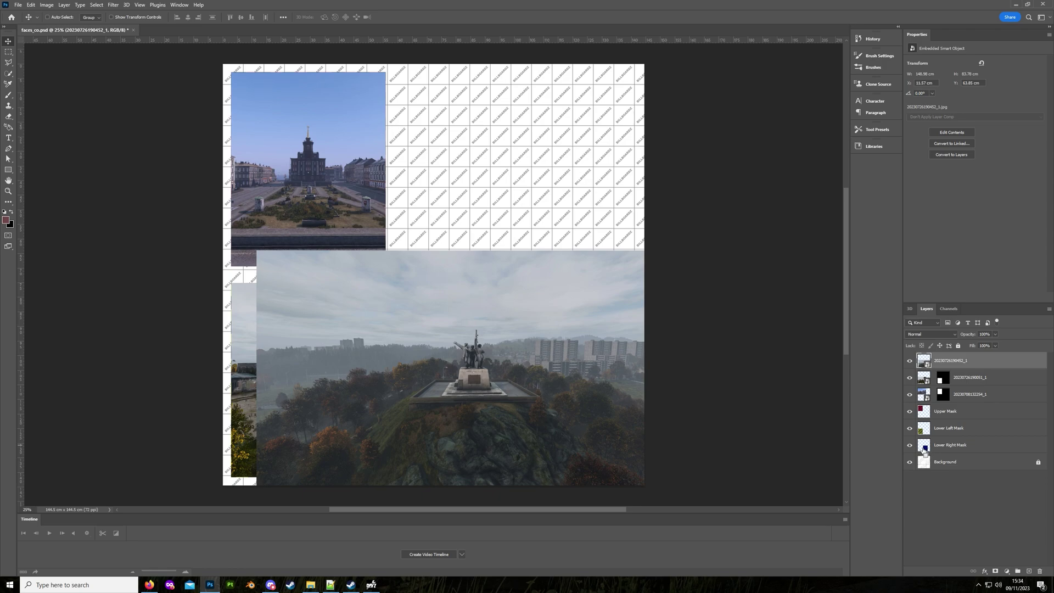
# Step: Mask the monument image to the Lower Right Mask shape, unlinked, then enlarge and reposition it inside
pyautogui.keyDown('ctrl'); pyautogui.click(926, 449); pyautogui.keyUp('ctrl')
pyautogui.click(994, 572)
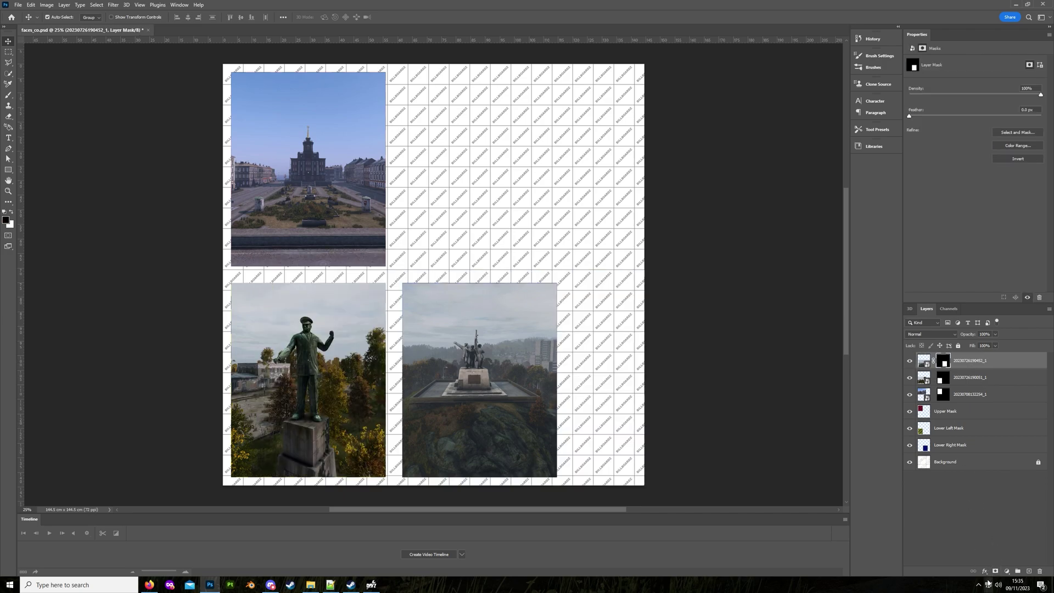
pyautogui.click(934, 362)
pyautogui.click(925, 360)
pyautogui.moveTo(483, 363)
pyautogui.mouseDown()
pyautogui.moveTo(483, 379)
pyautogui.moveTo(486, 369)
pyautogui.mouseUp()
pyautogui.hotkey('ctrl', 't')
pyautogui.moveTo(692, 258); pyautogui.dragTo(748, 230)
pyautogui.moveTo(473, 379); pyautogui.dragTo(479, 392)
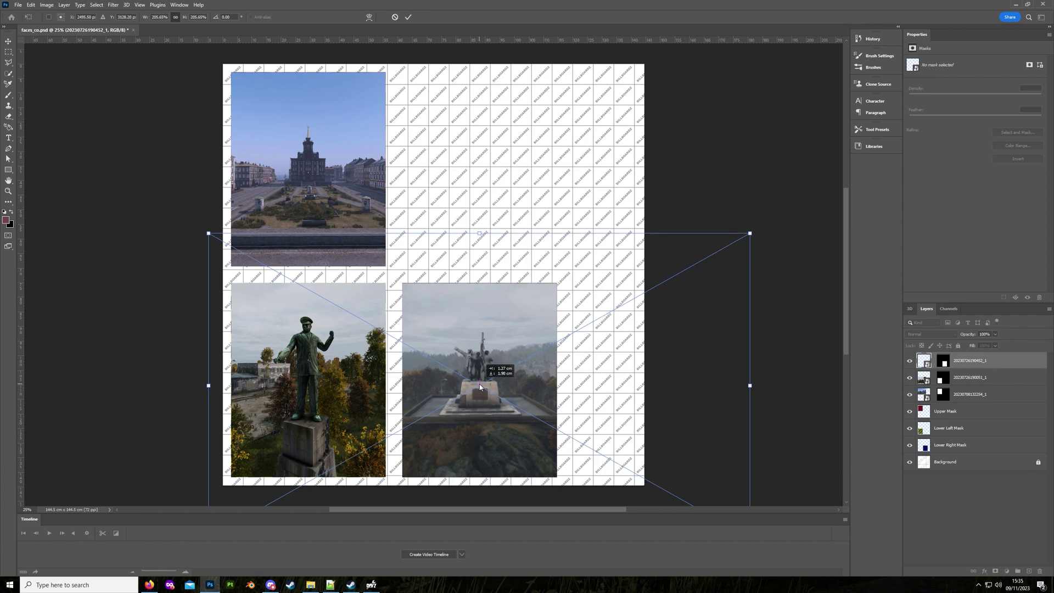
pyautogui.press('Return')
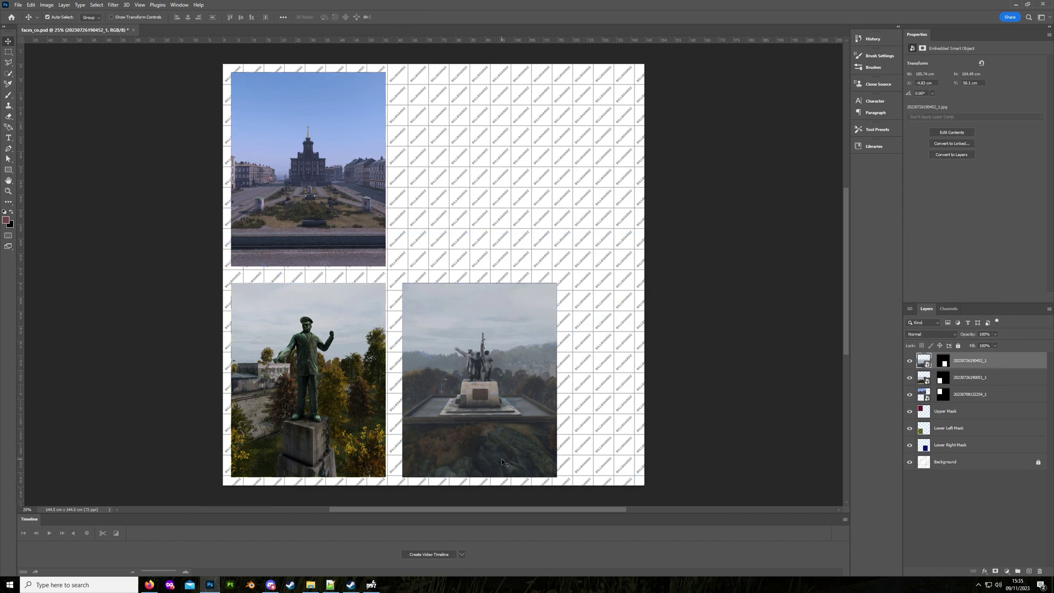
pyautogui.click(969, 398)
# Step: Group the three placed screenshot layers and name the group 'Retexture 1'
pyautogui.keyDown('shift'); pyautogui.click(985, 367); pyautogui.keyUp('shift')
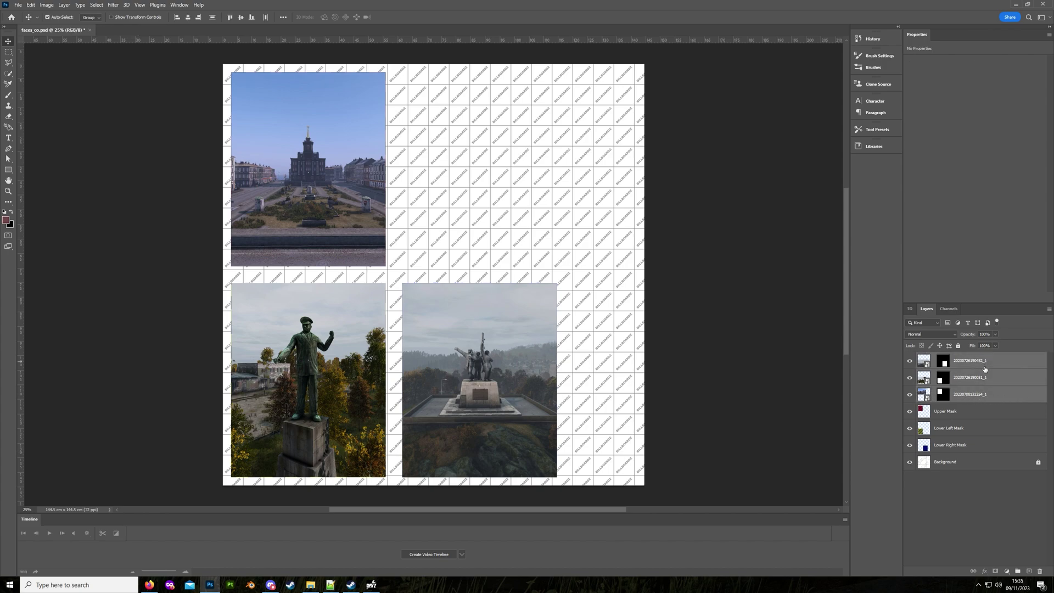
pyautogui.click(968, 397)
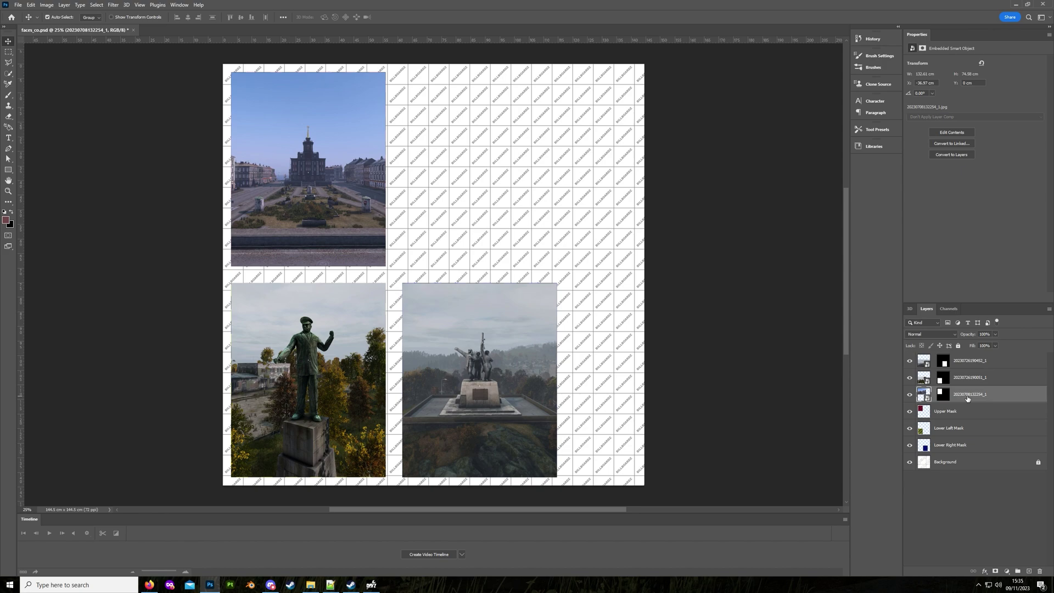
pyautogui.keyDown('shift'); pyautogui.click(976, 363); pyautogui.keyUp('shift')
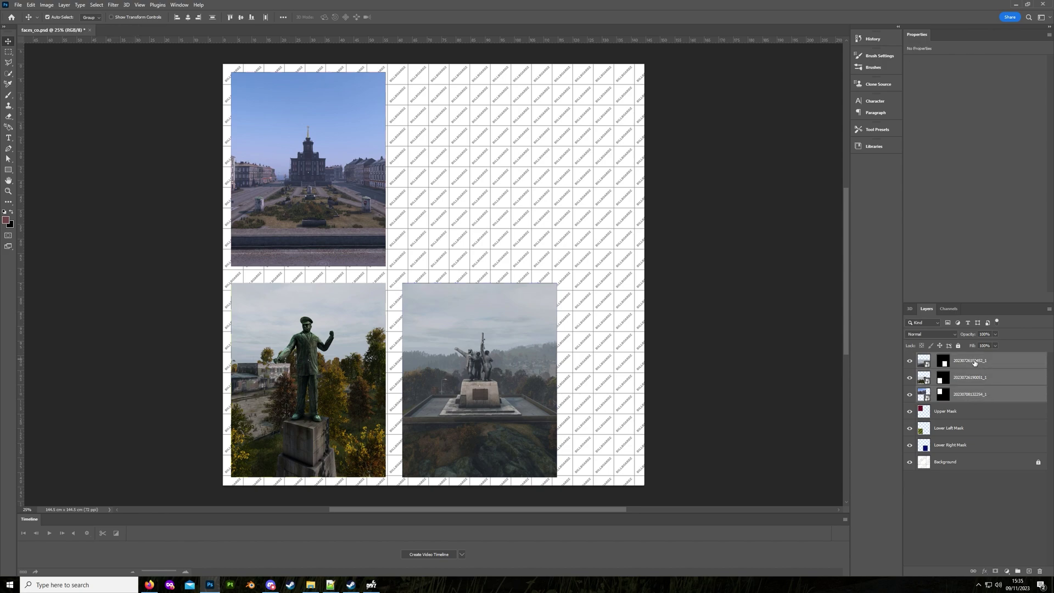
pyautogui.click(1018, 571)
pyautogui.doubleClick(943, 358)
pyautogui.write('Retexture 1')
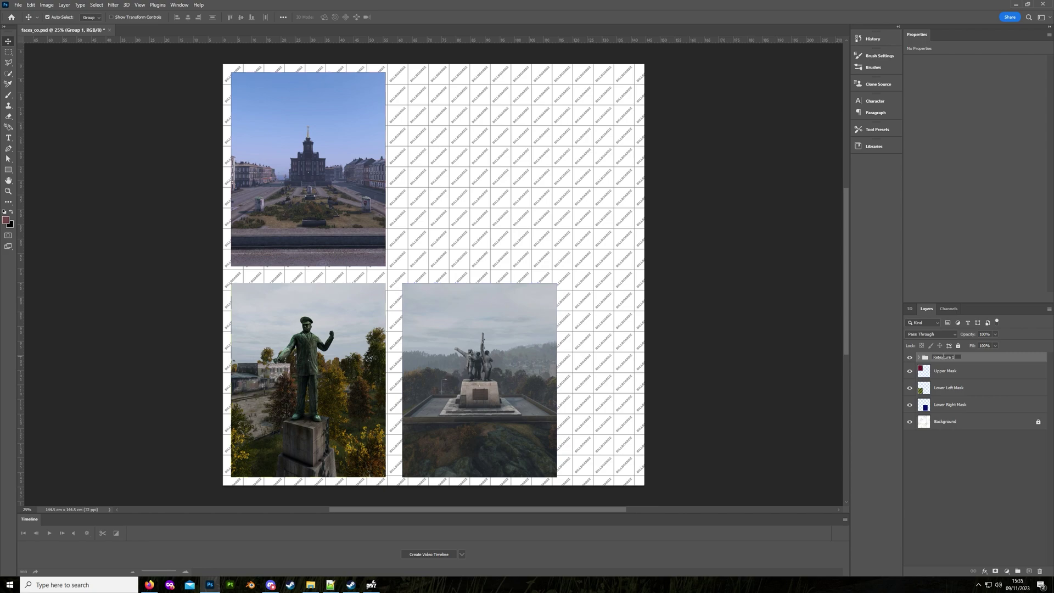
pyautogui.press('Return')
# Step: Start saving a copy of the texture with PNG chosen as the format
pyautogui.click(19, 5)
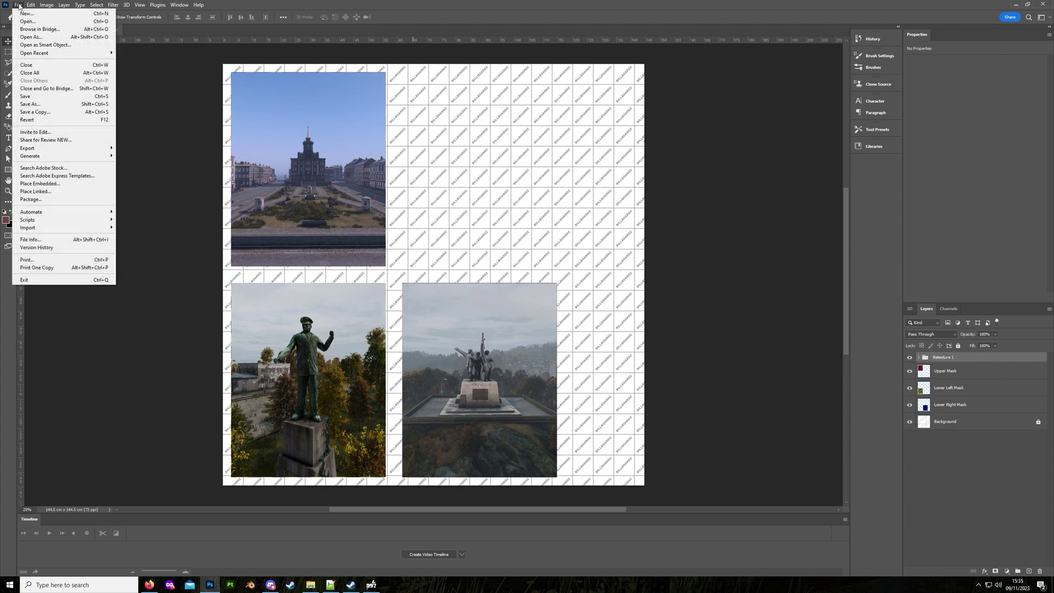
pyautogui.click(46, 113)
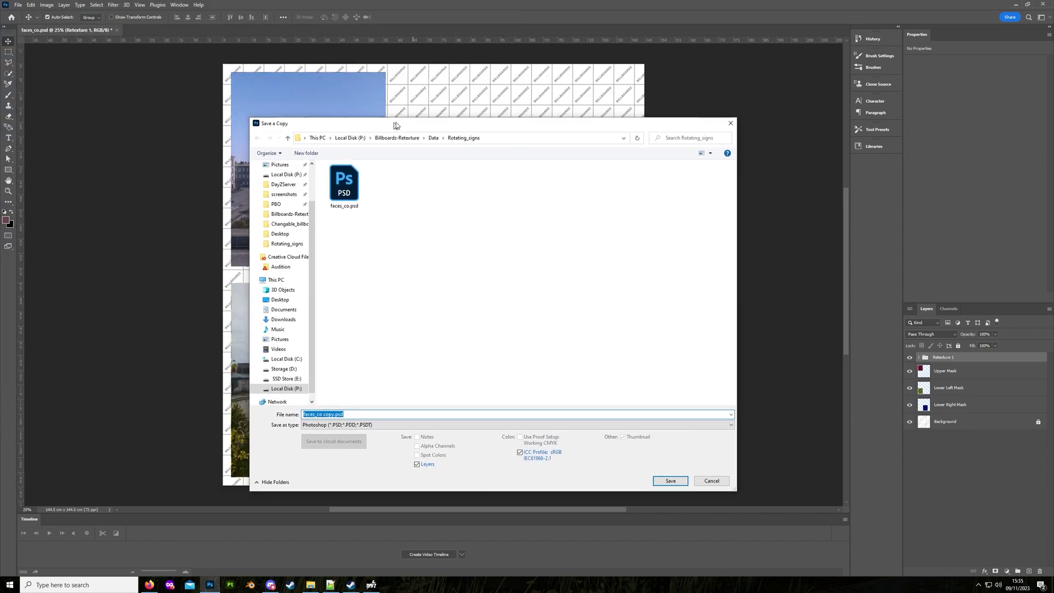
pyautogui.moveTo(396, 126); pyautogui.dragTo(363, 84)
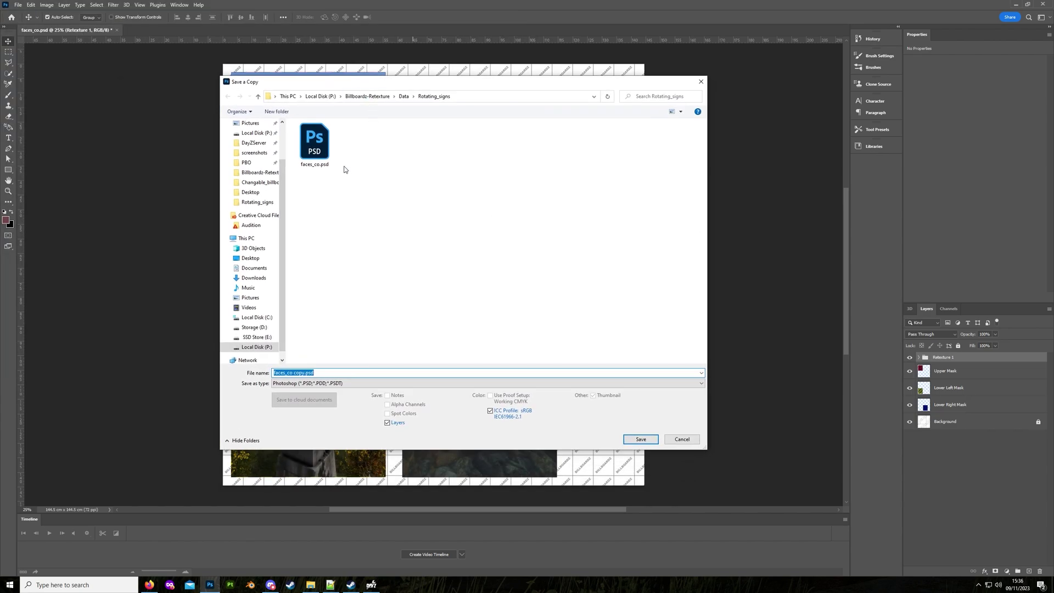
pyautogui.click(341, 384)
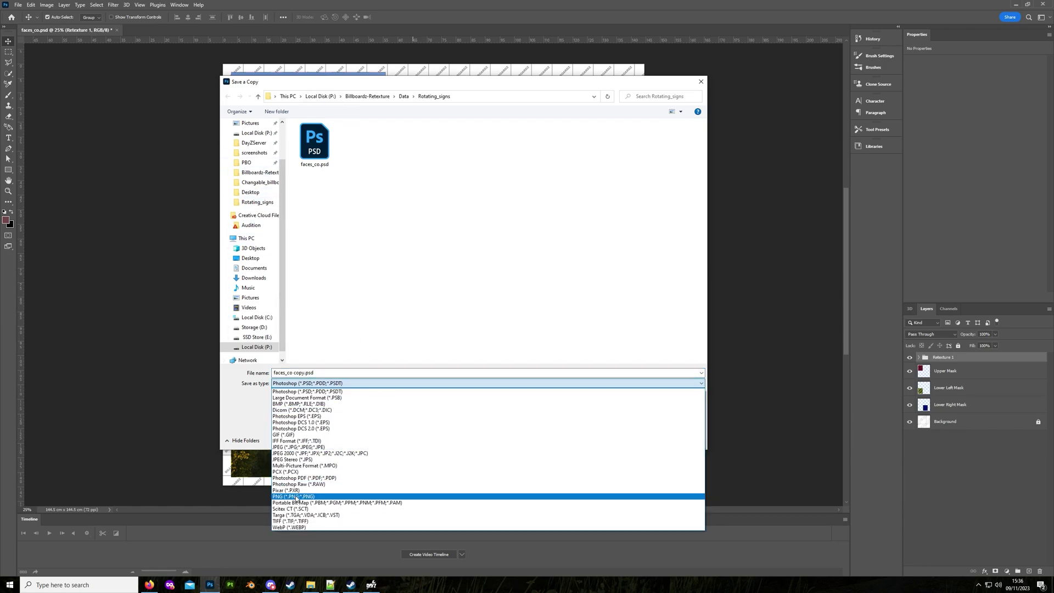
pyautogui.click(296, 497)
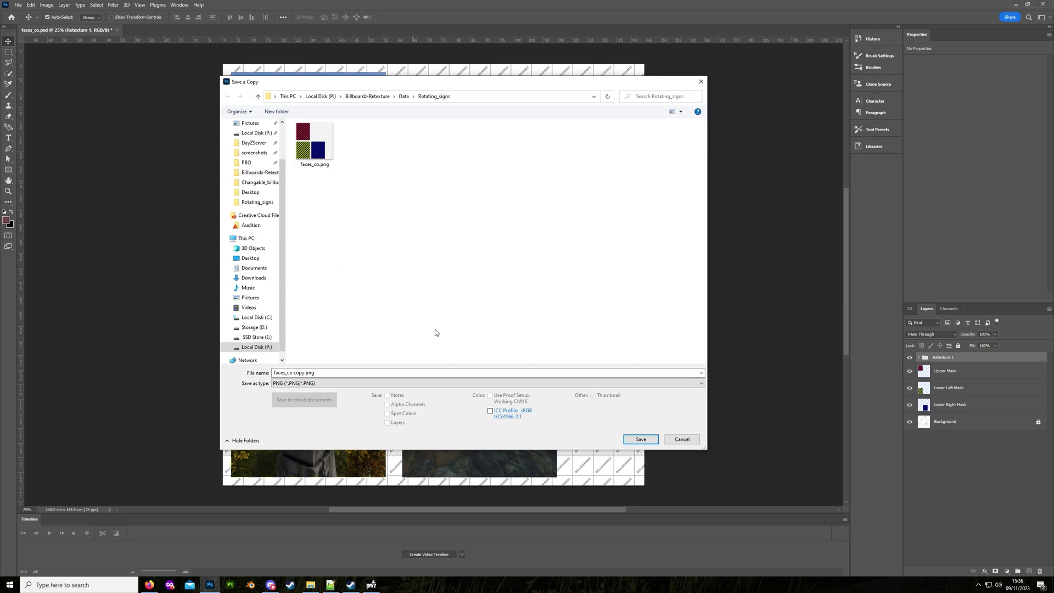
# Step: Save it as faces_test1_co.png in Rotating_signs using the smallest file size option
pyautogui.click(294, 373)
pyautogui.click(294, 372)
pyautogui.press('Delete')
pyautogui.press('Delete')
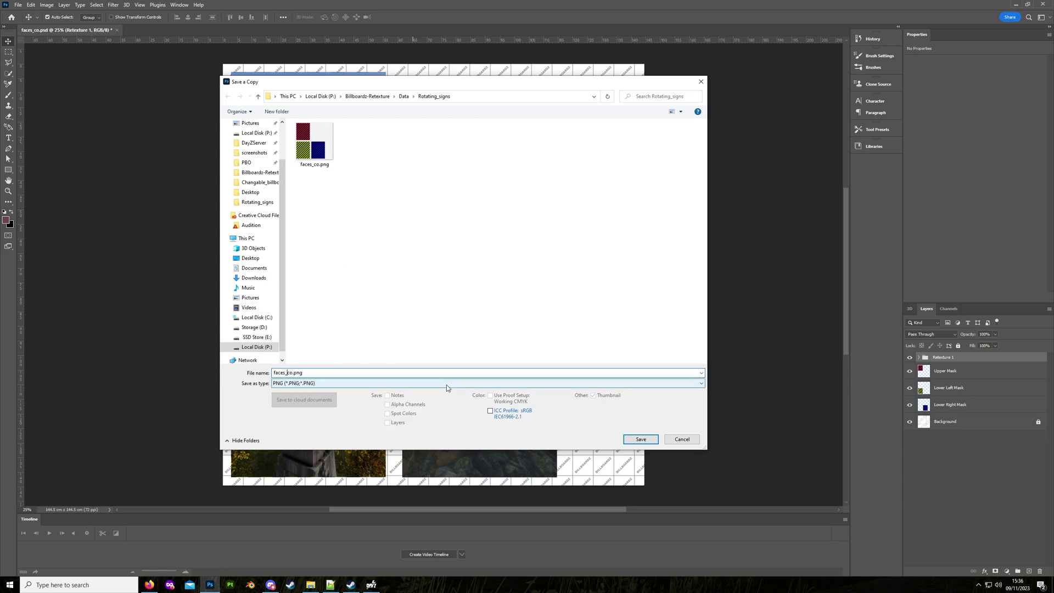
pyautogui.write('test1')
pyautogui.click(640, 439)
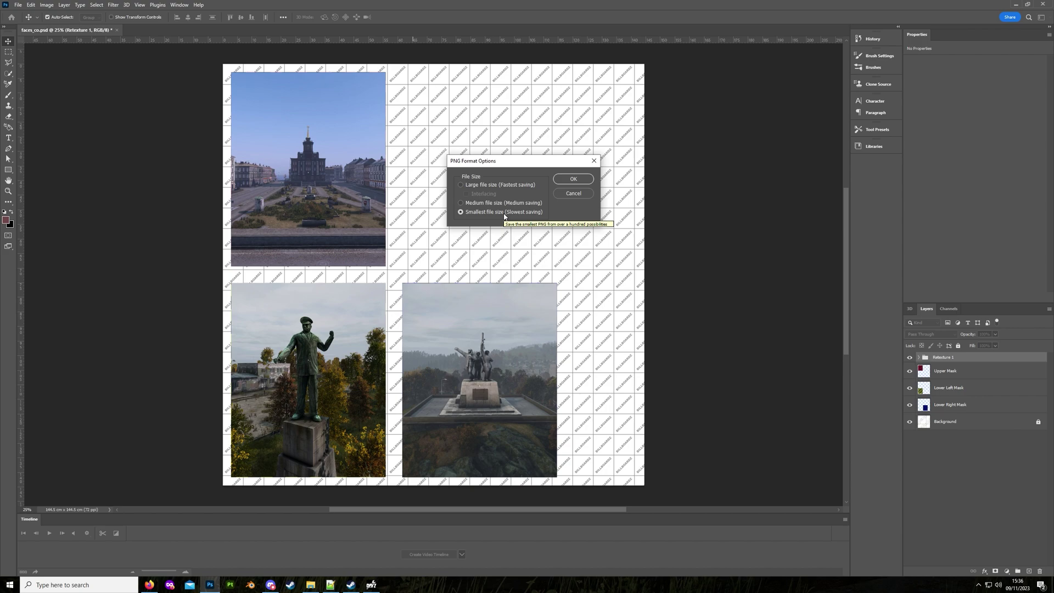
pyautogui.click(576, 181)
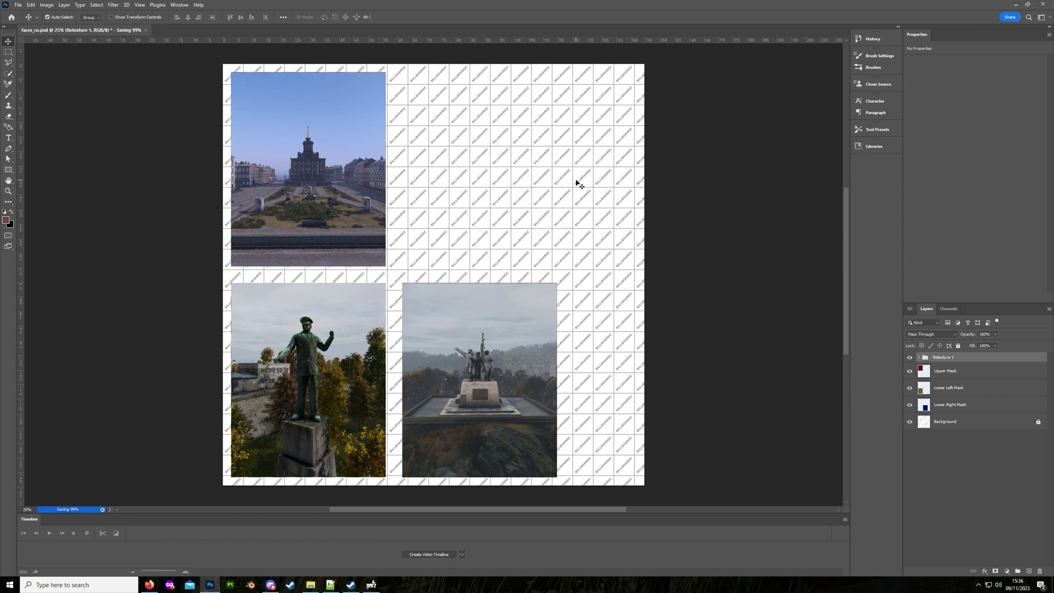